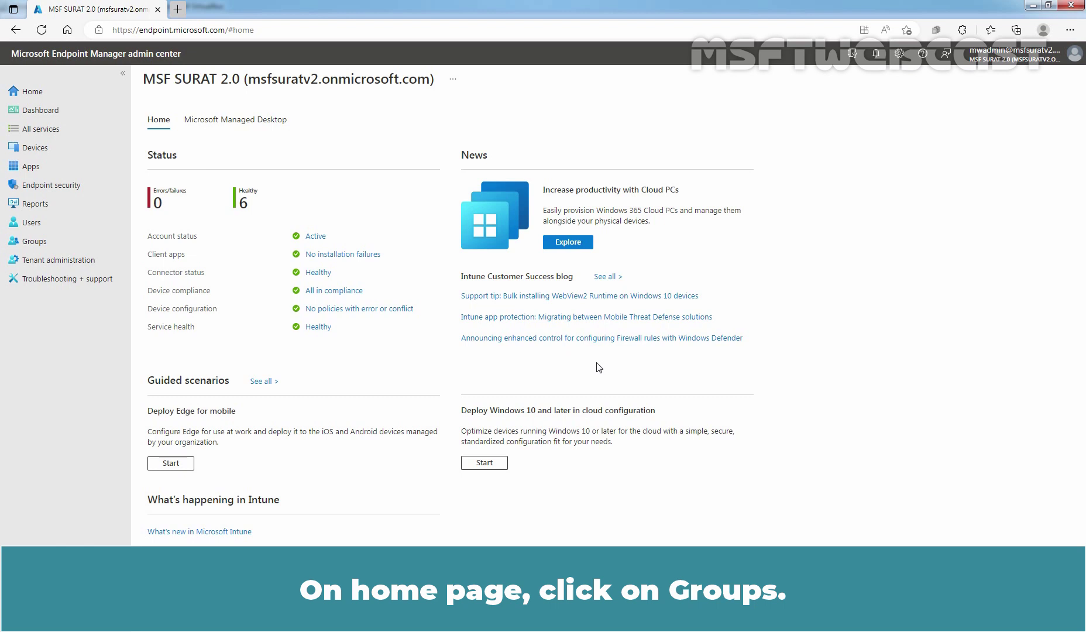
# Check that the Test_WinClient group's members include LABWIN10-CLI01, then return to the Devices overview
pyautogui.click(40, 245)
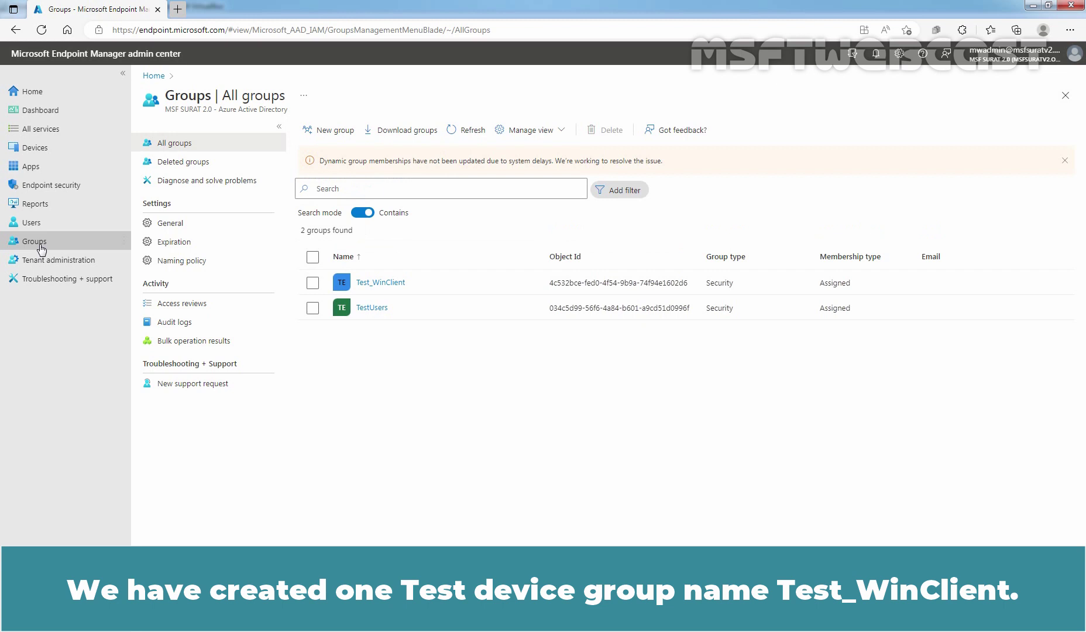
pyautogui.click(383, 283)
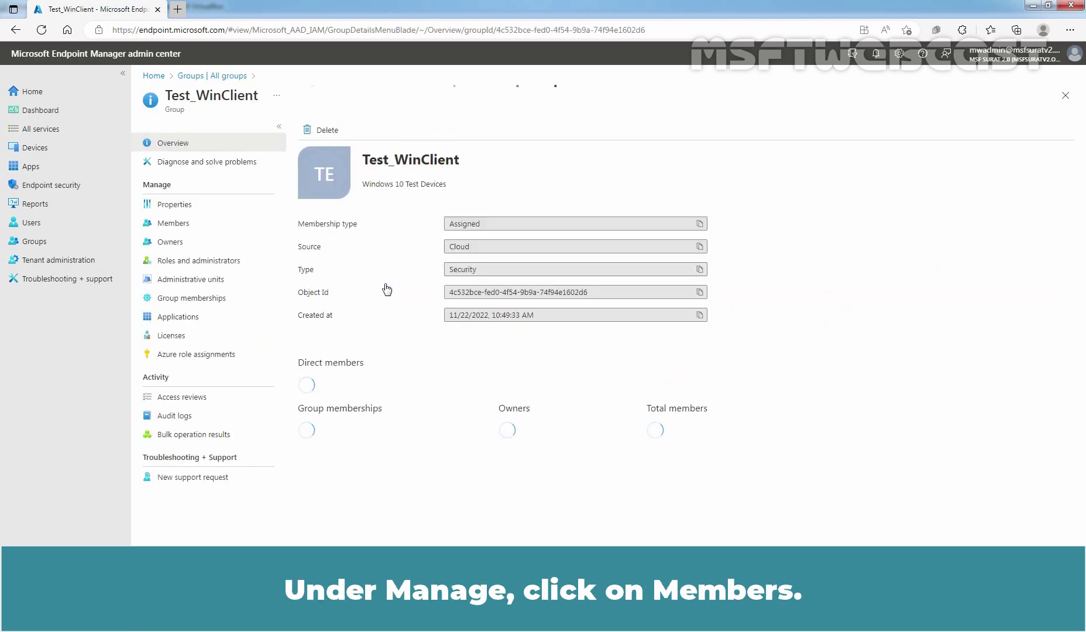
pyautogui.click(171, 226)
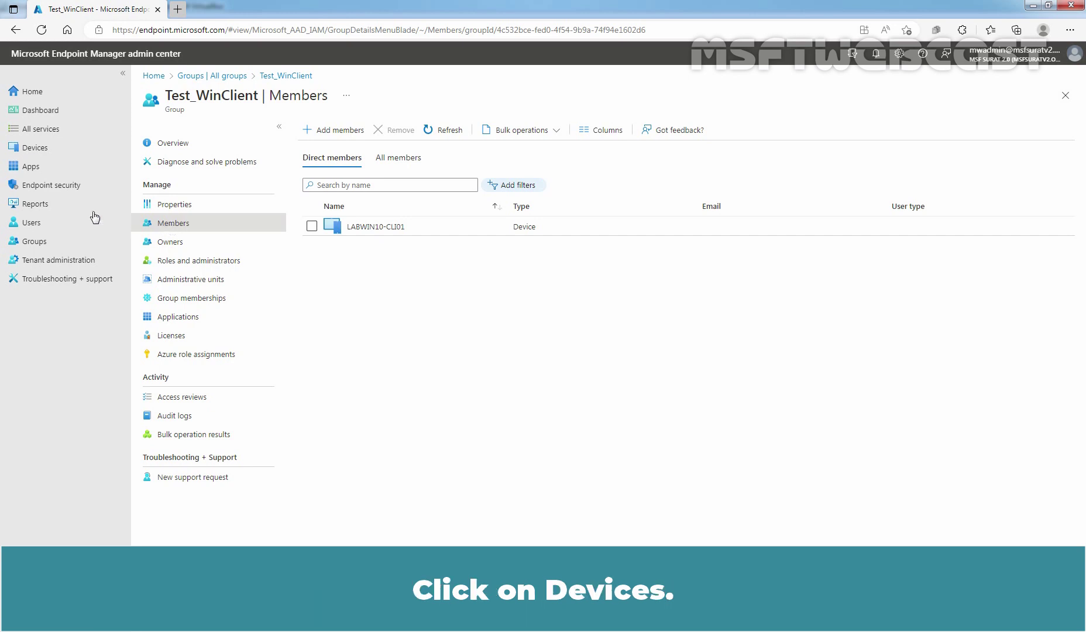
pyautogui.click(40, 153)
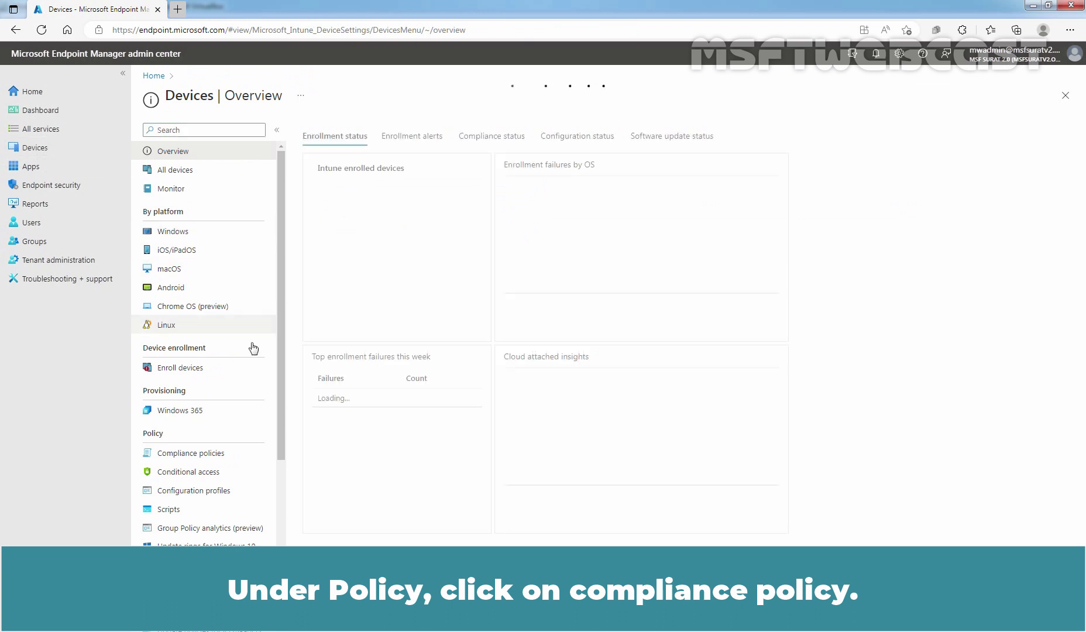
# Create a new compliance policy with the Windows 10 and later platform
pyautogui.click(189, 453)
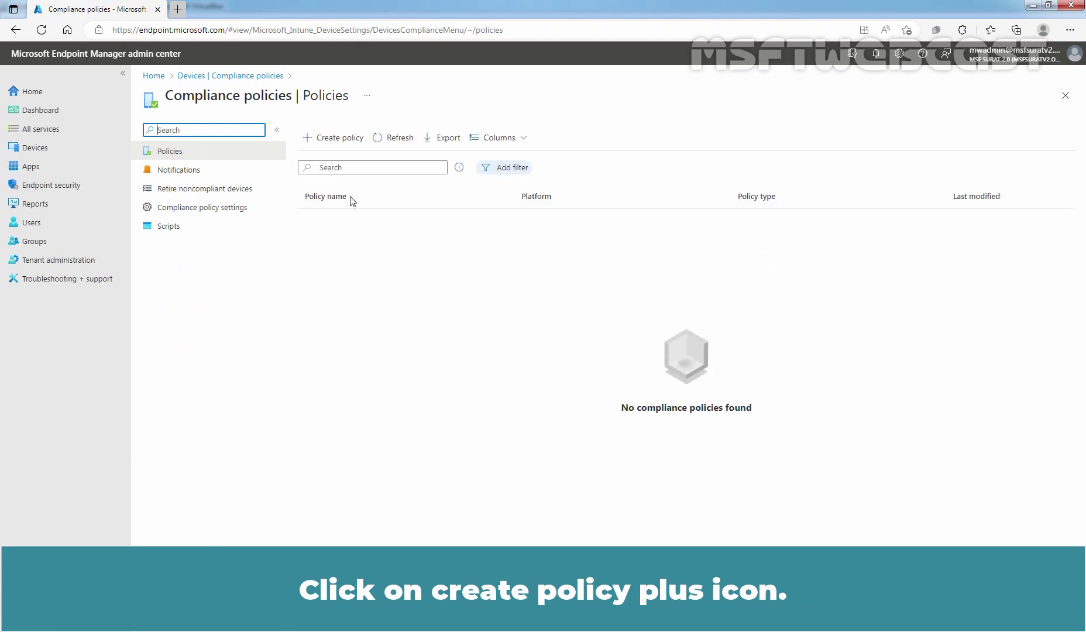
pyautogui.click(346, 139)
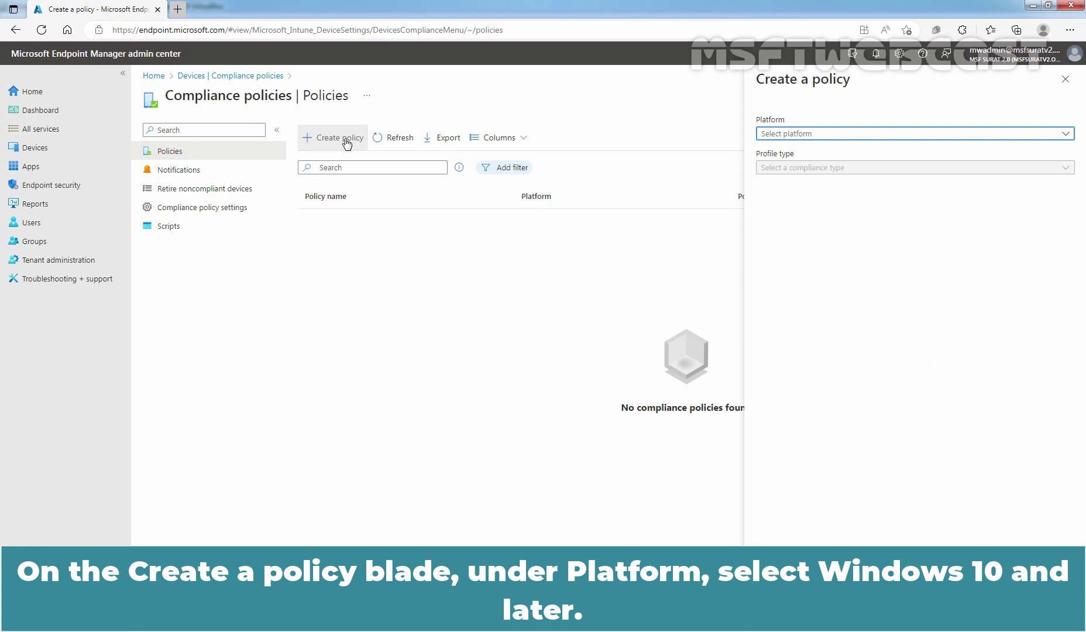
pyautogui.click(804, 136)
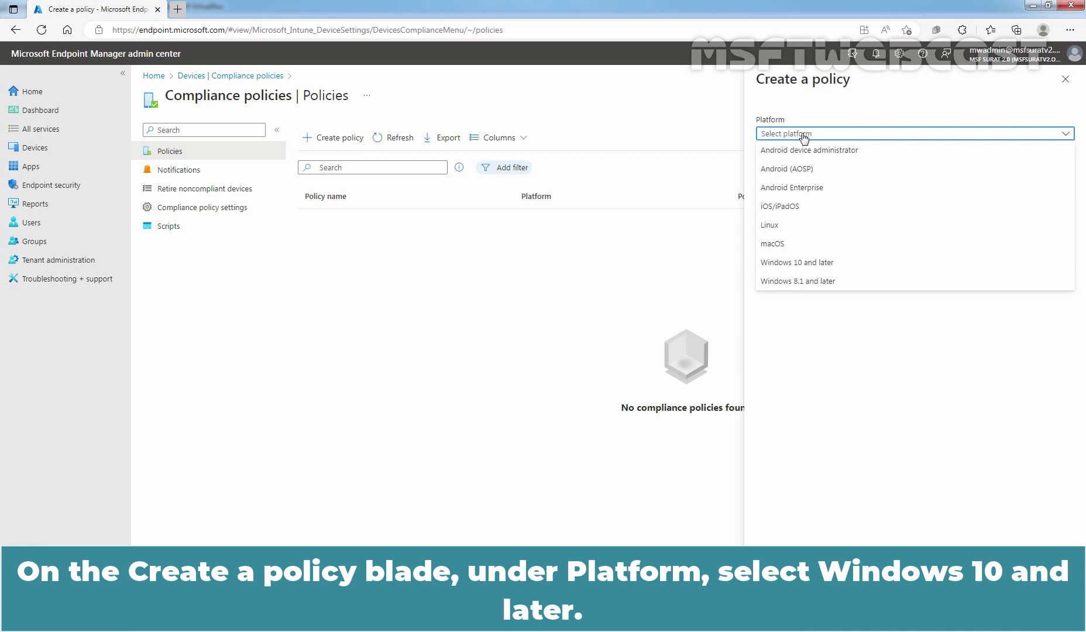
pyautogui.click(828, 264)
pyautogui.click(779, 608)
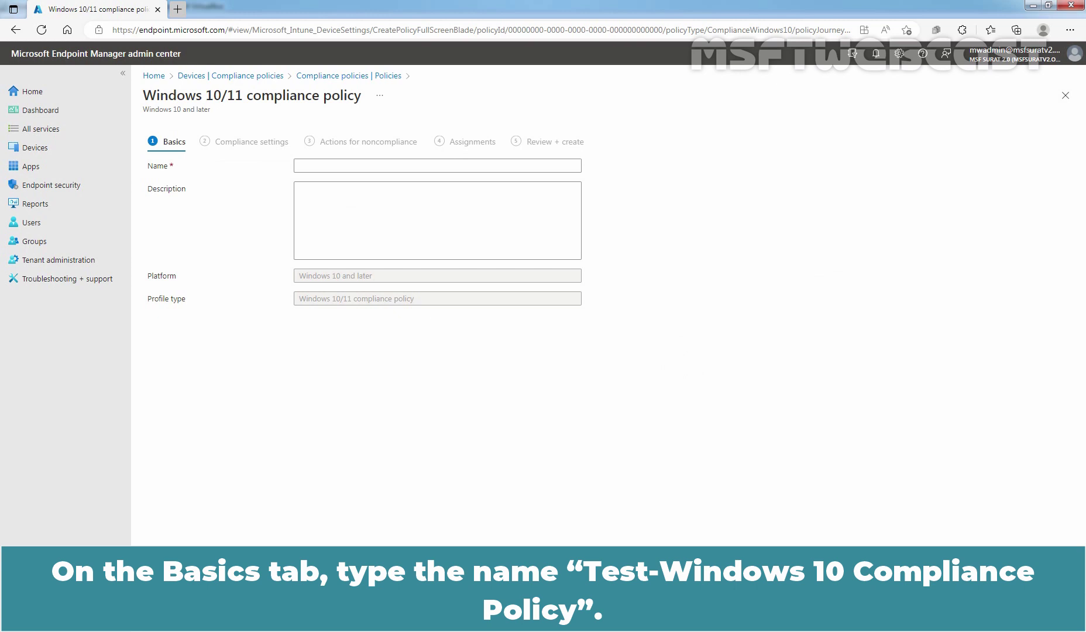
# Name the policy 'Test-Windows 10 Compliance Policy', leave the description empty, and continue
pyautogui.click(353, 167)
pyautogui.write('Test-Windows 10 Compliance Policy')
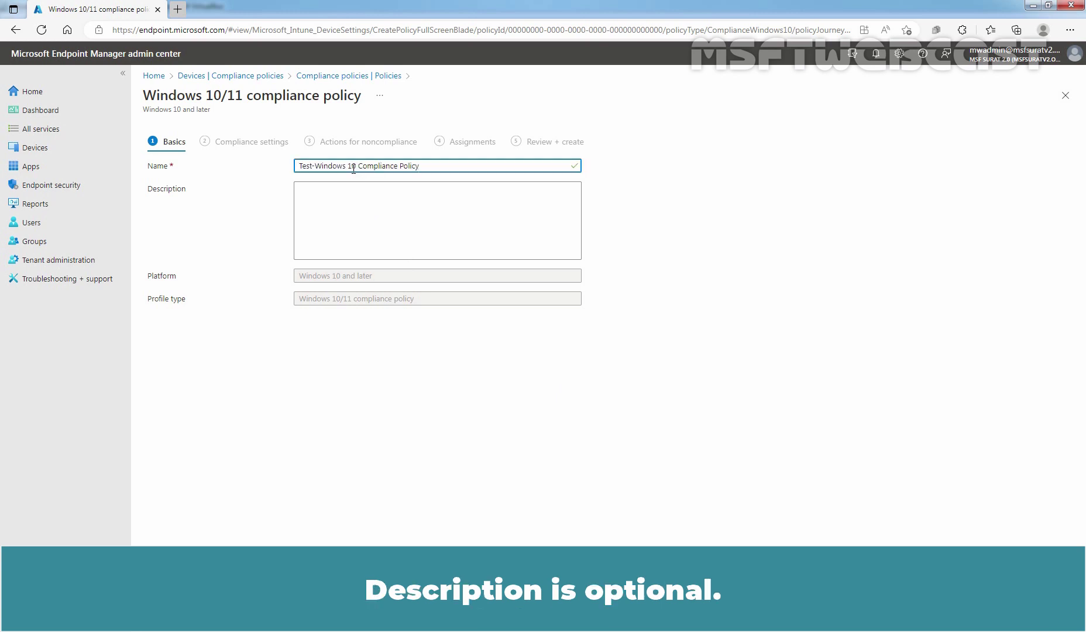
pyautogui.click(349, 222)
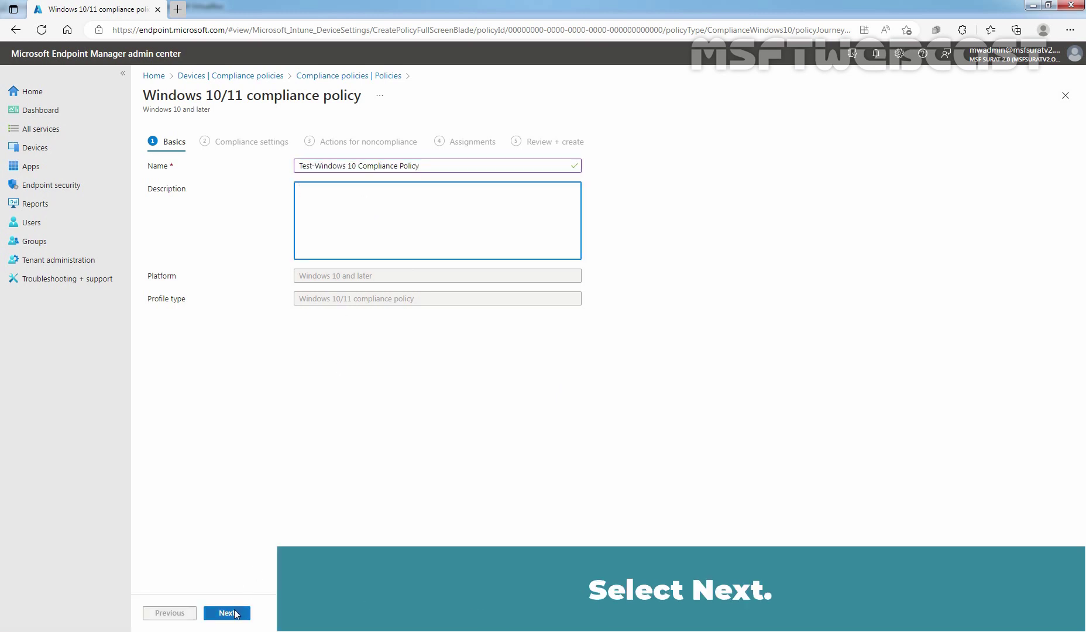
pyautogui.click(227, 618)
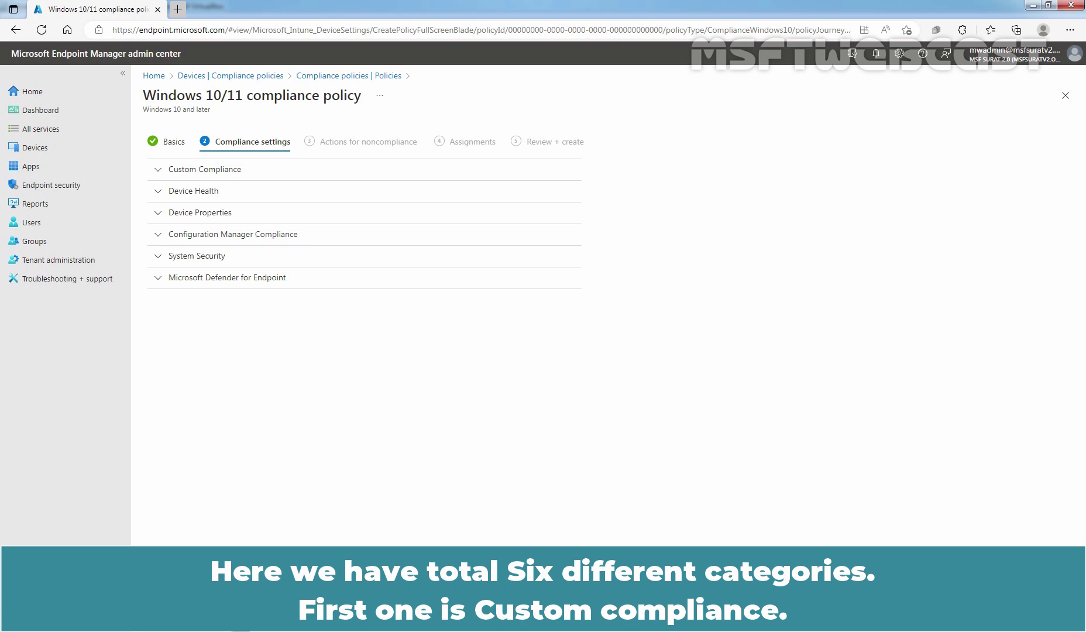
# Expand Custom Compliance and Device Health to show the BitLocker, Secure Boot and code integrity options
pyautogui.click(190, 173)
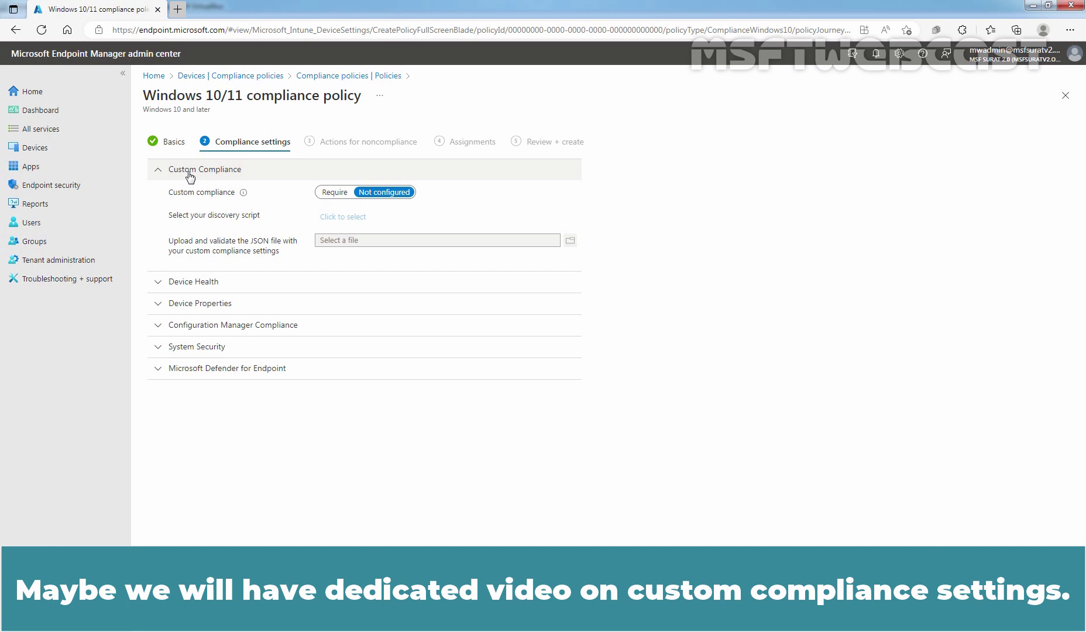
pyautogui.click(202, 282)
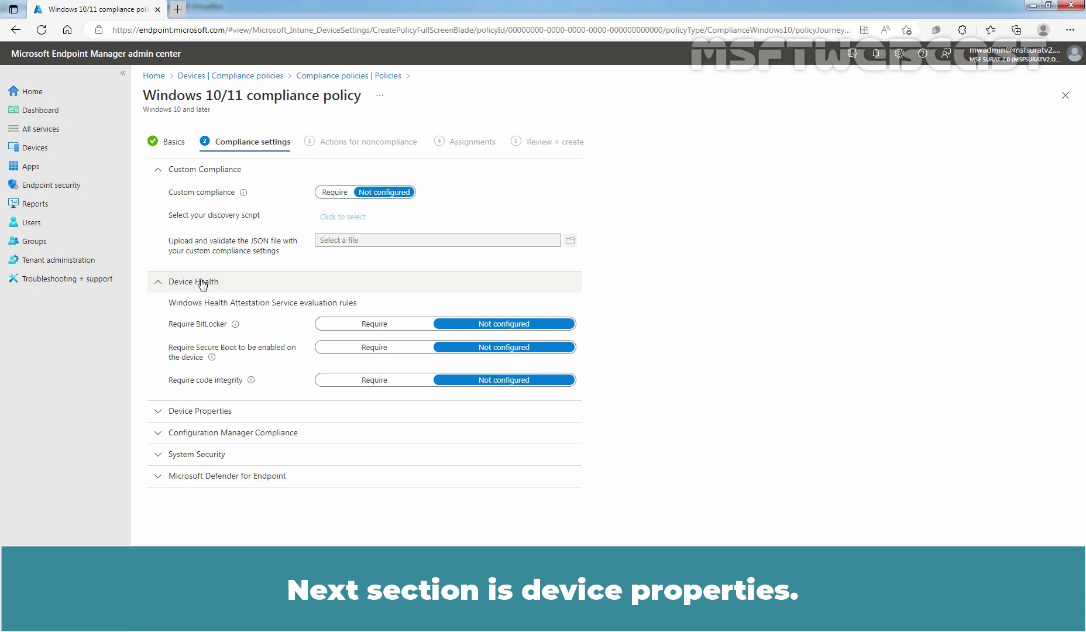
# Expand Device Properties and Configuration Manager Compliance, checking the latter's info tooltip
pyautogui.click(206, 410)
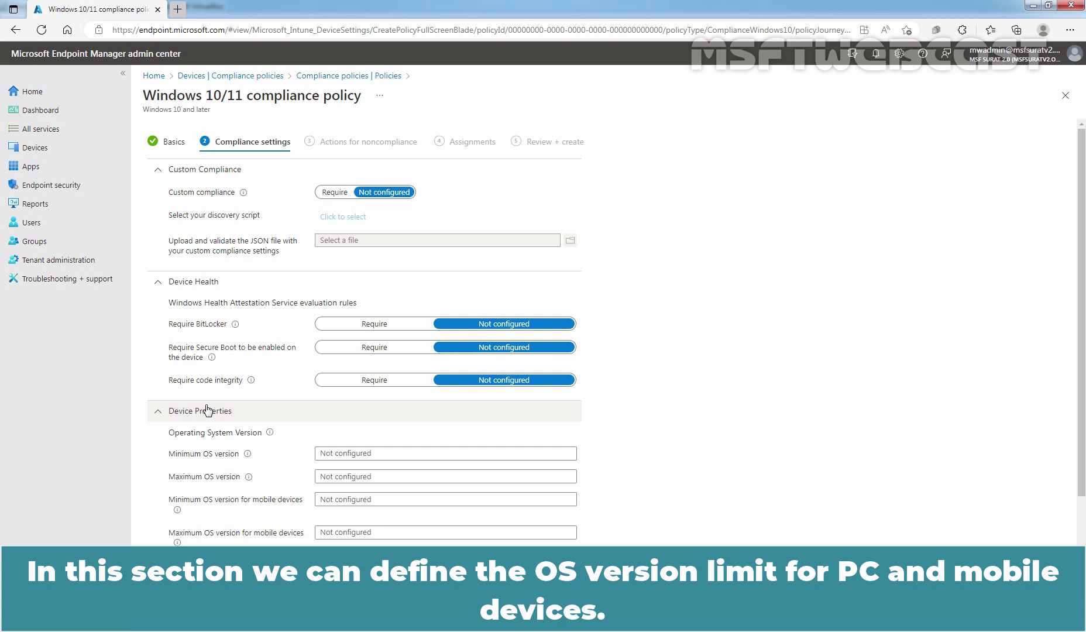
pyautogui.scroll(-1, 208, 409)
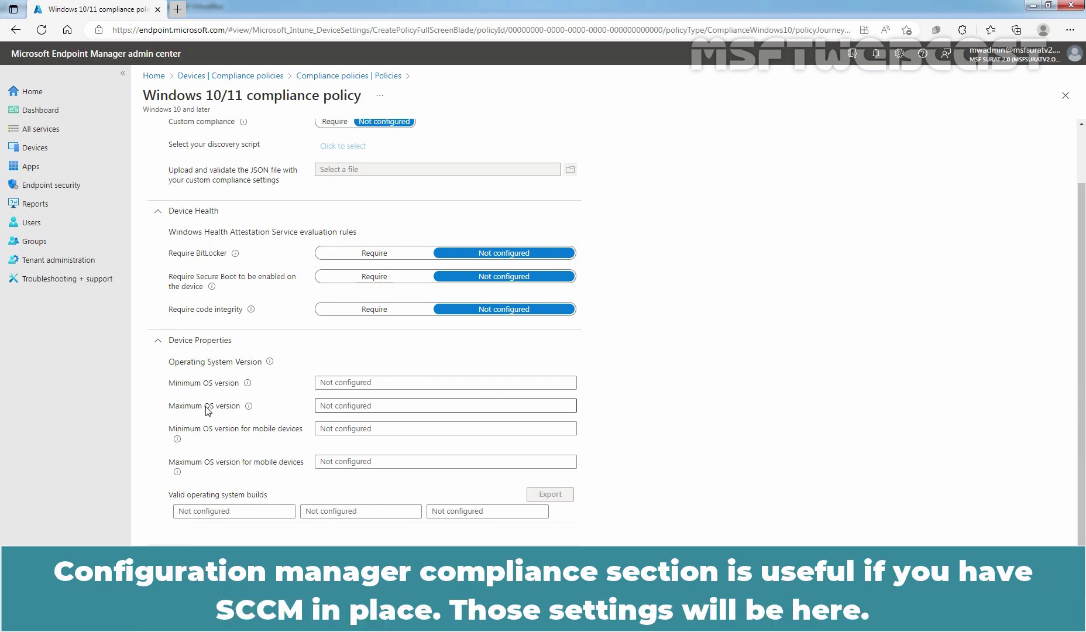
pyautogui.scroll(-1, 214, 408)
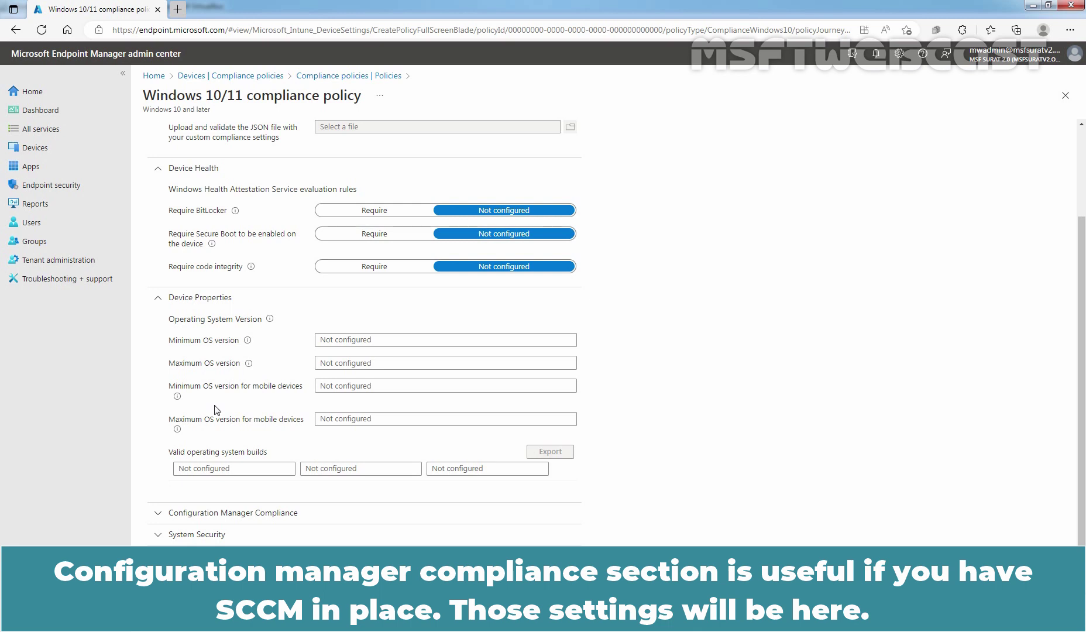
pyautogui.click(234, 515)
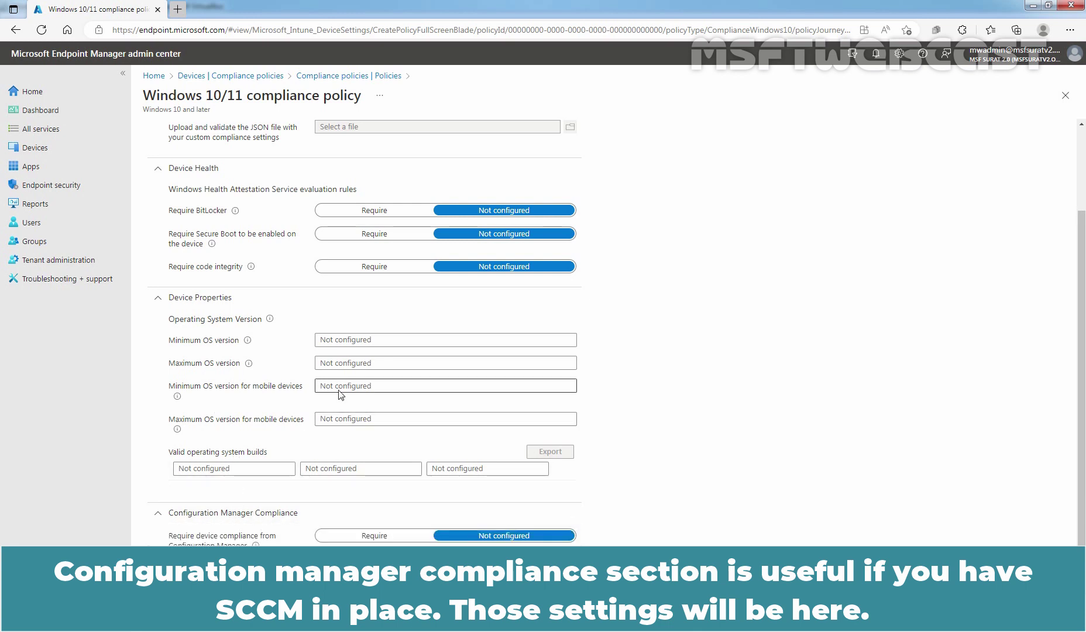
pyautogui.scroll(-1, 319, 445)
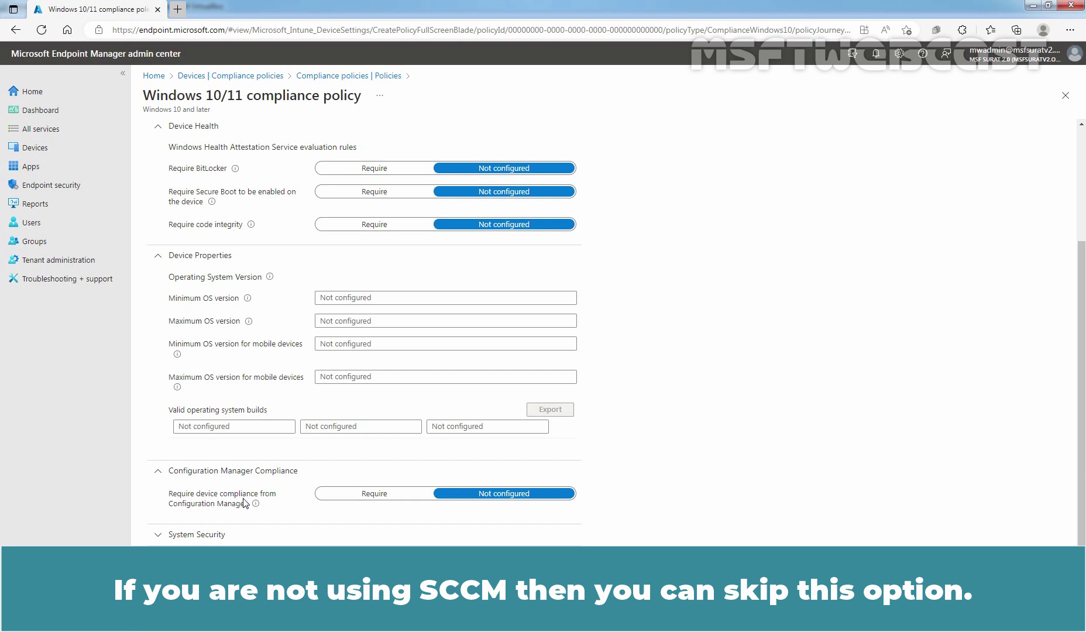
pyautogui.moveTo(258, 503)
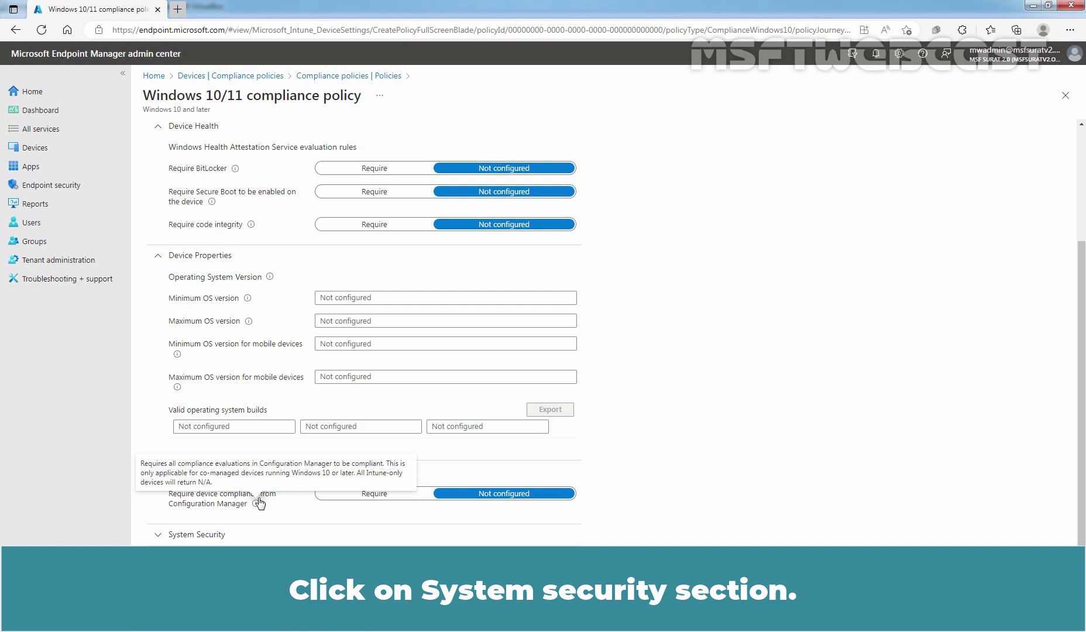
# Expand System Security and review its Password, Encryption, Device Security and Defender options
pyautogui.click(182, 533)
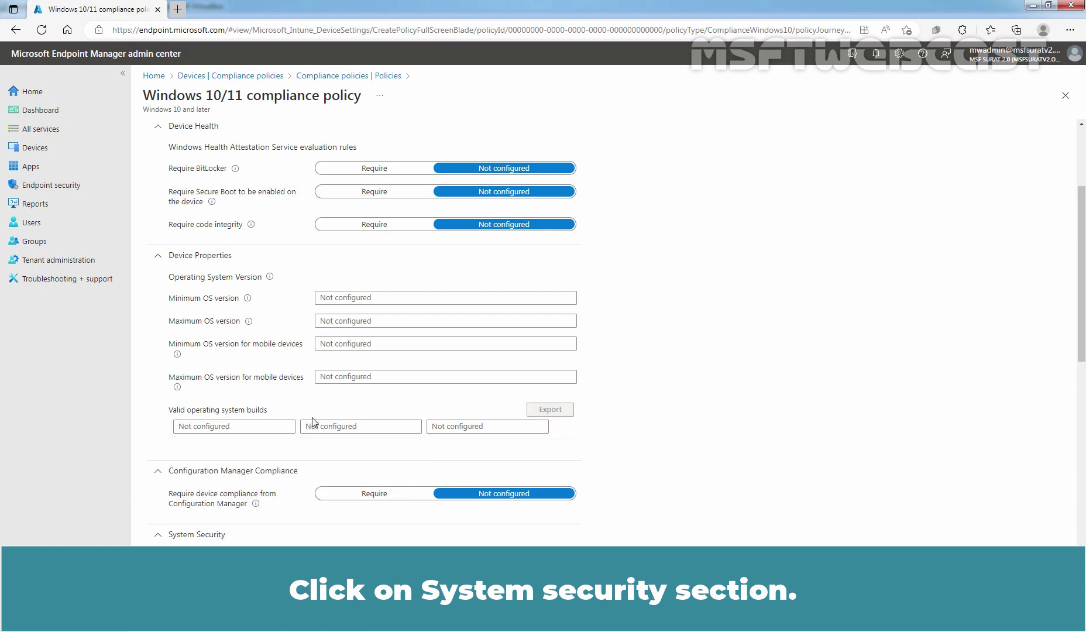
pyautogui.scroll(-5, 311, 419)
pyautogui.scroll(-1, 311, 419)
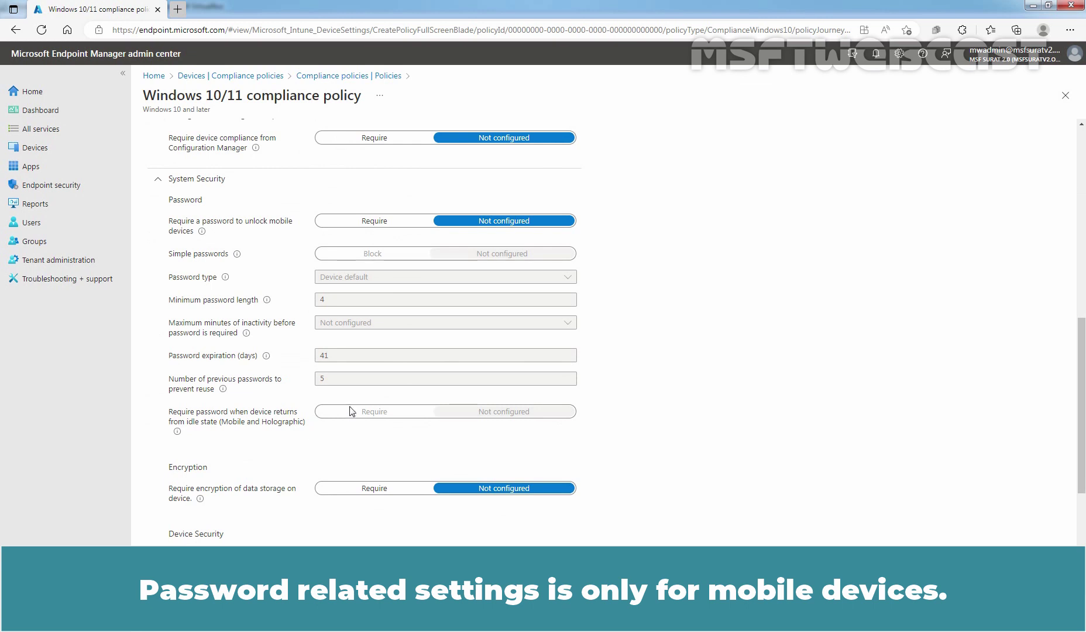
pyautogui.scroll(-1, 463, 317)
pyautogui.scroll(-3, 463, 316)
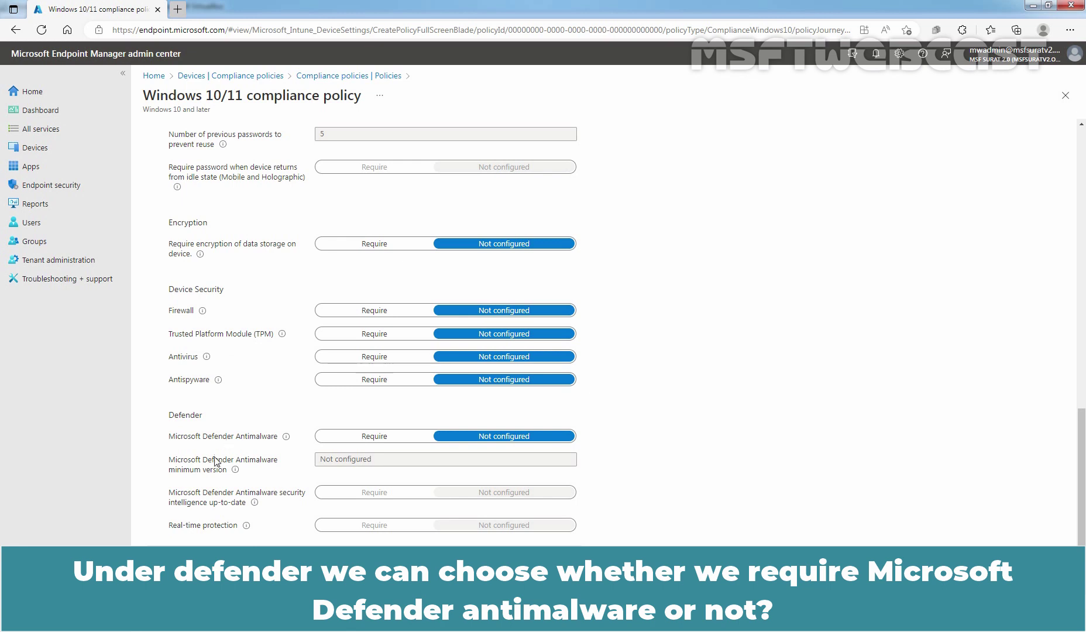
pyautogui.moveTo(235, 469)
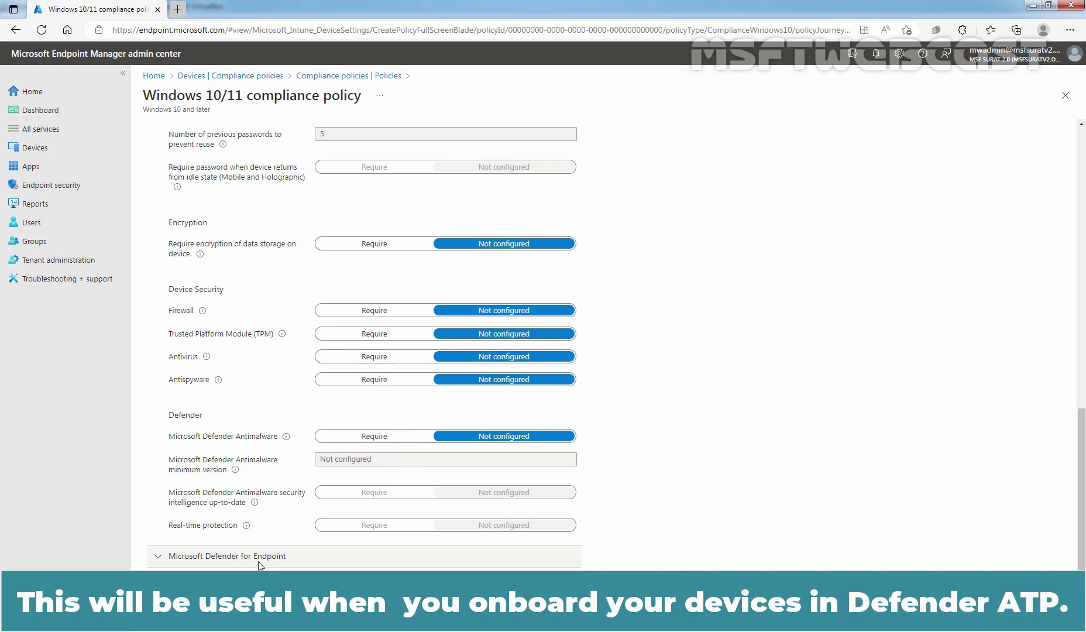
# Set Firewall, Antivirus and Antispyware to Require under Device Security
pyautogui.click(290, 557)
pyautogui.scroll(-1, 366, 459)
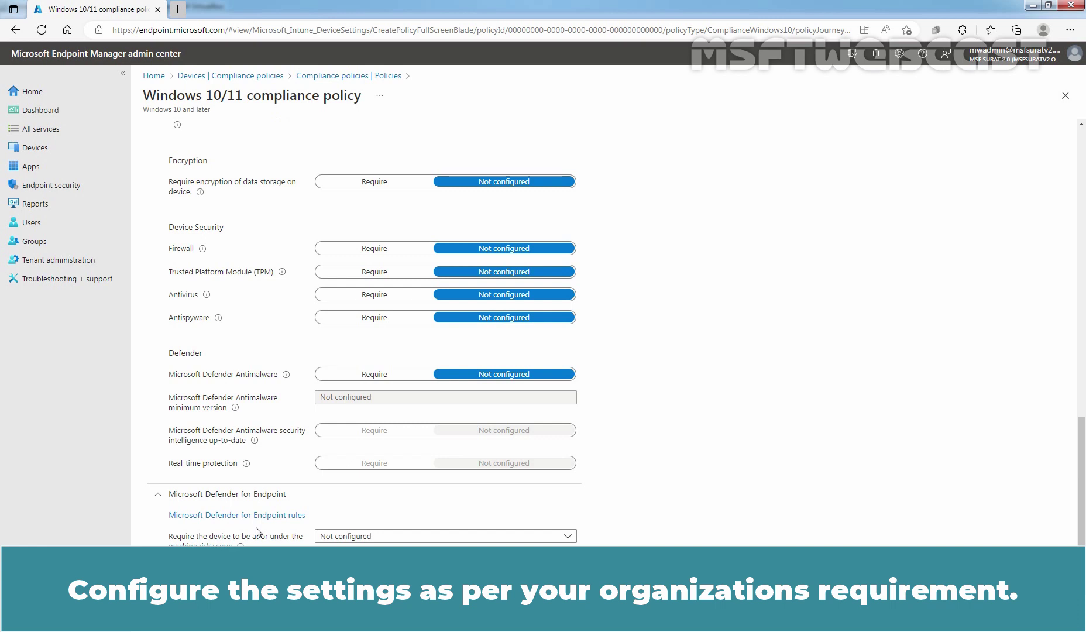
pyautogui.scroll(2, 292, 497)
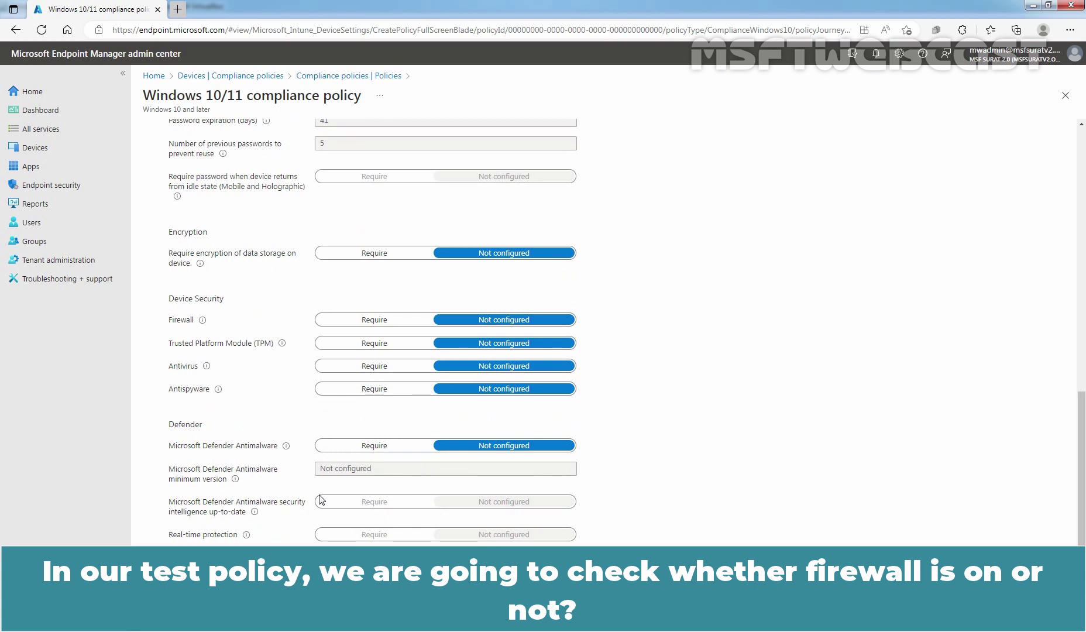
pyautogui.click(368, 321)
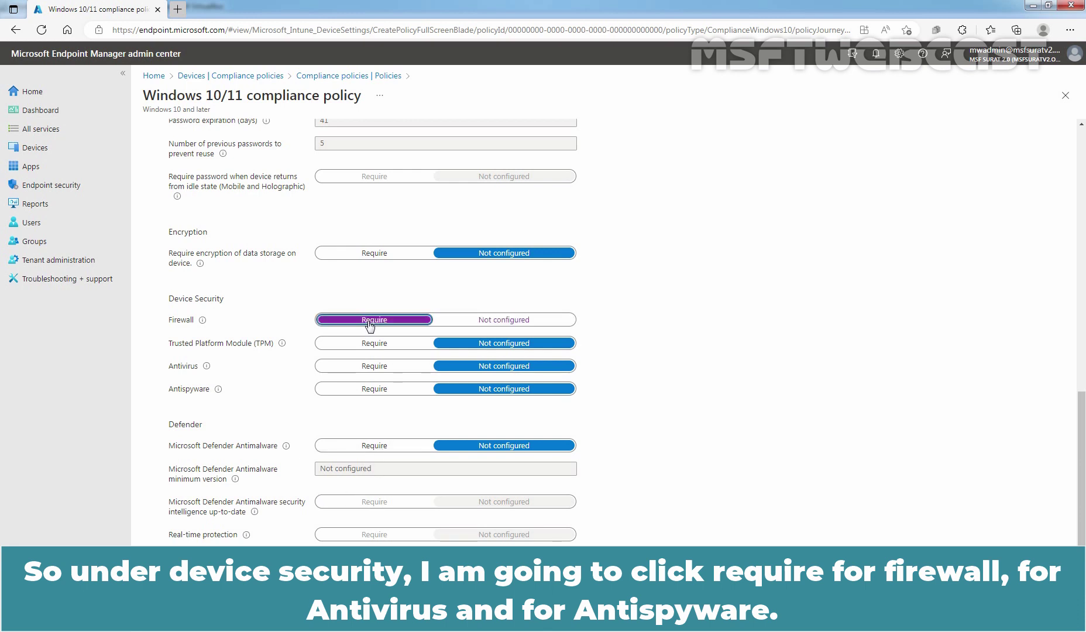
pyautogui.click(363, 367)
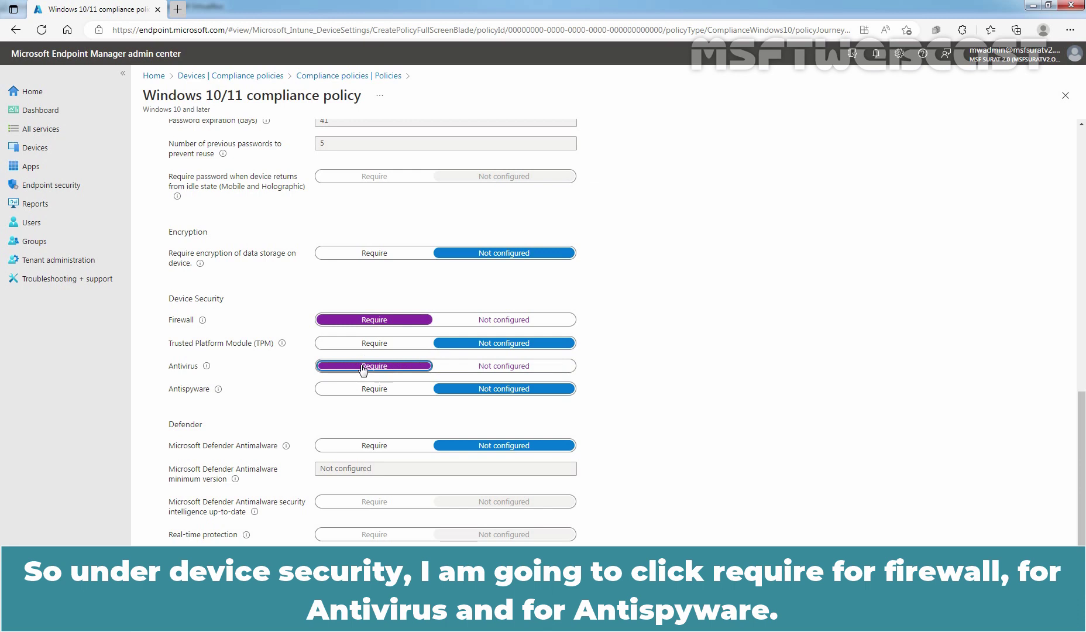
pyautogui.click(371, 390)
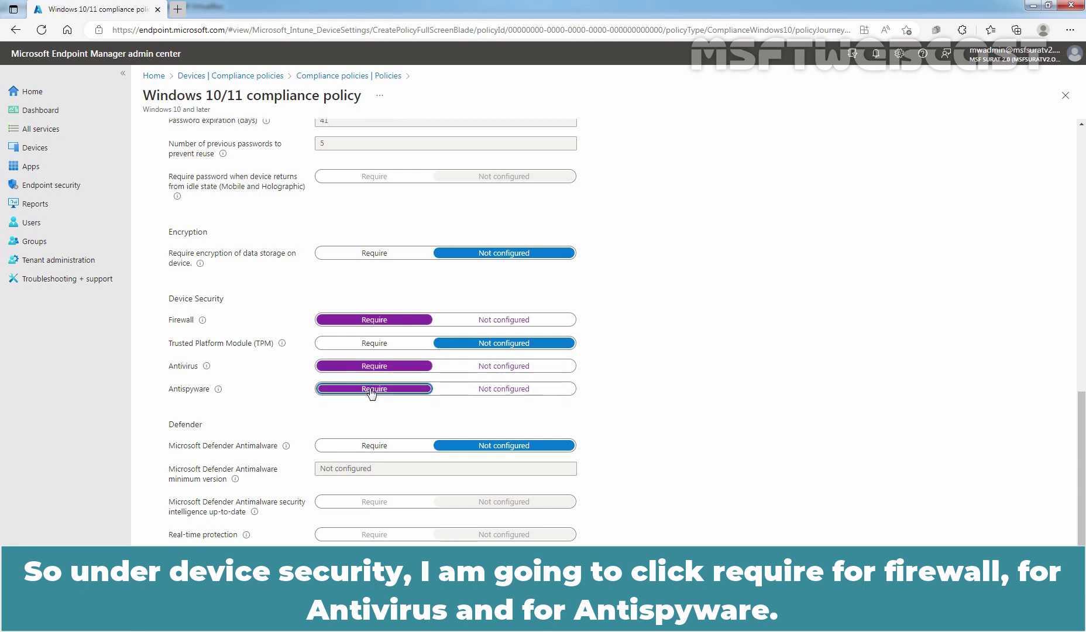
pyautogui.scroll(-2, 303, 419)
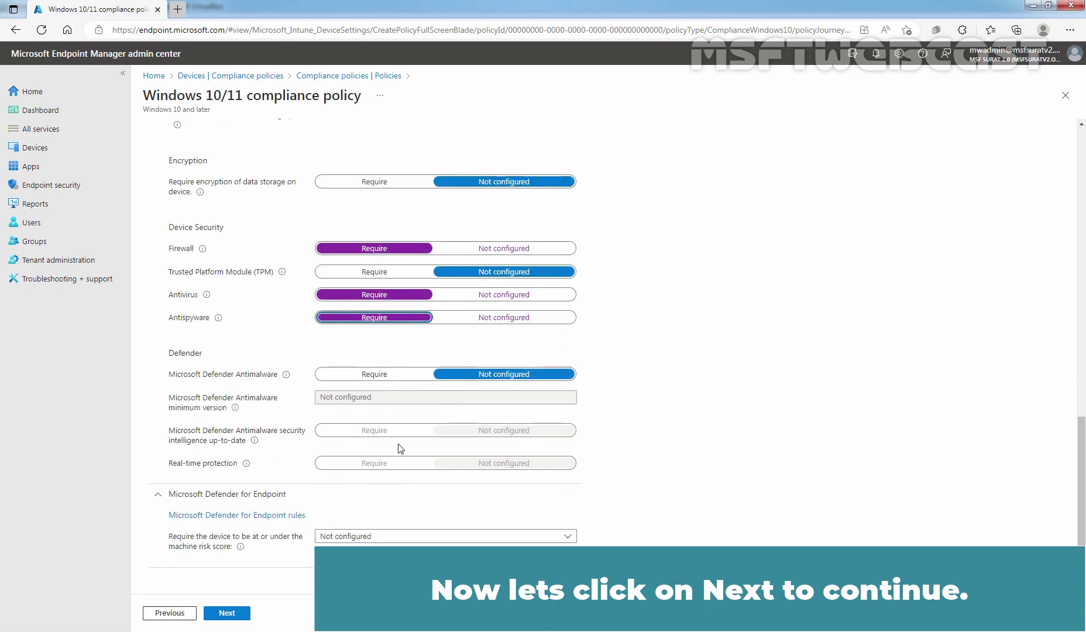
# Advance to Actions for noncompliance, where Mark device noncompliant is set to Immediately
pyautogui.click(227, 612)
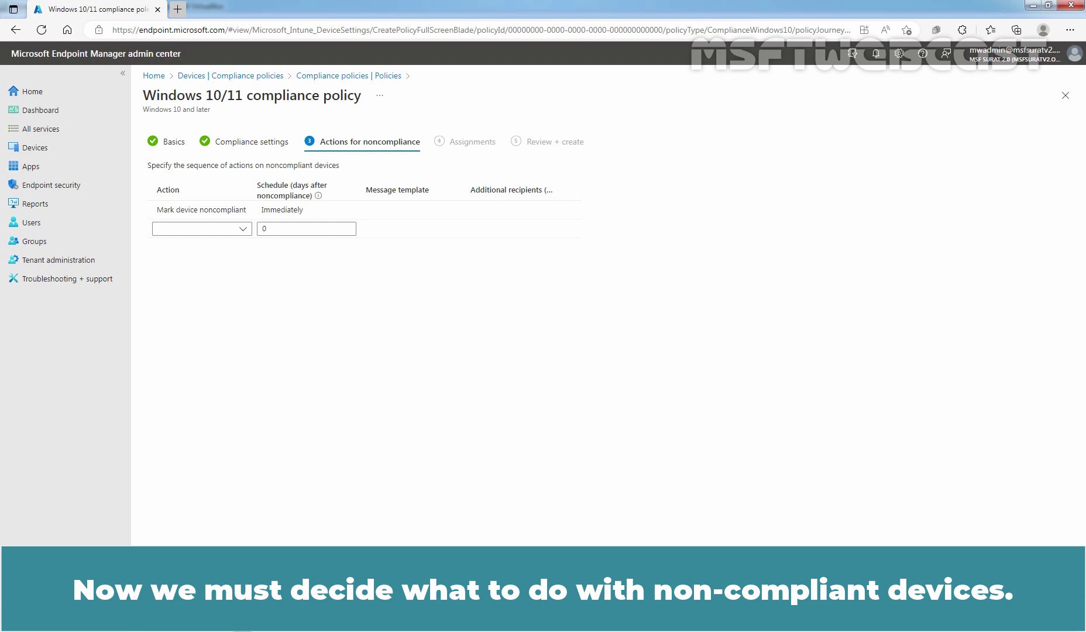
pyautogui.moveTo(181, 212)
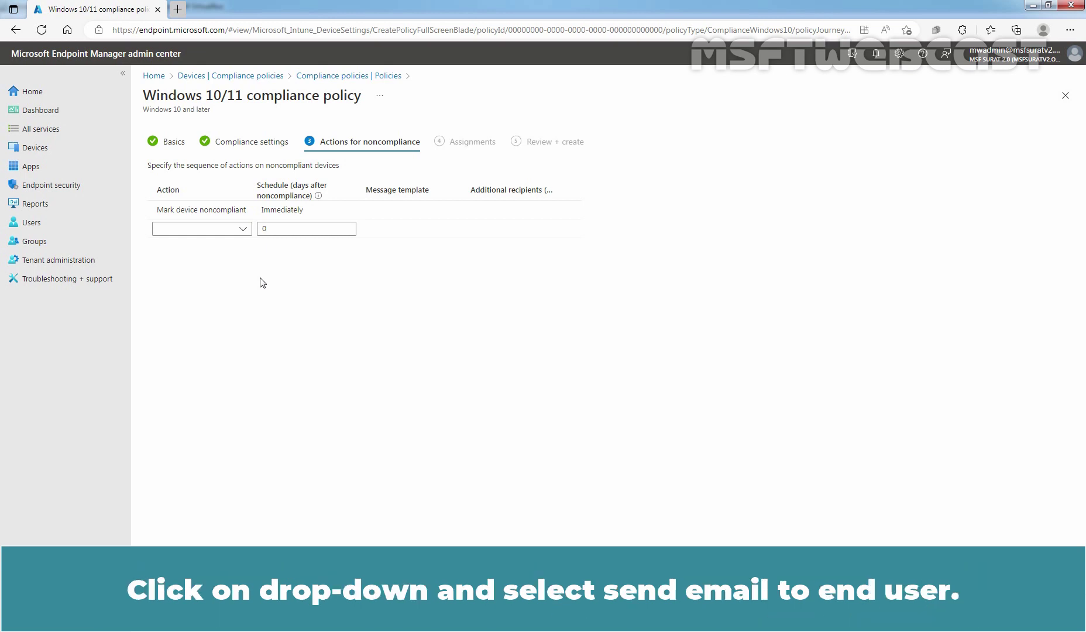
# Add a Send email to end user action with its schedule left at 0 days
pyautogui.click(244, 229)
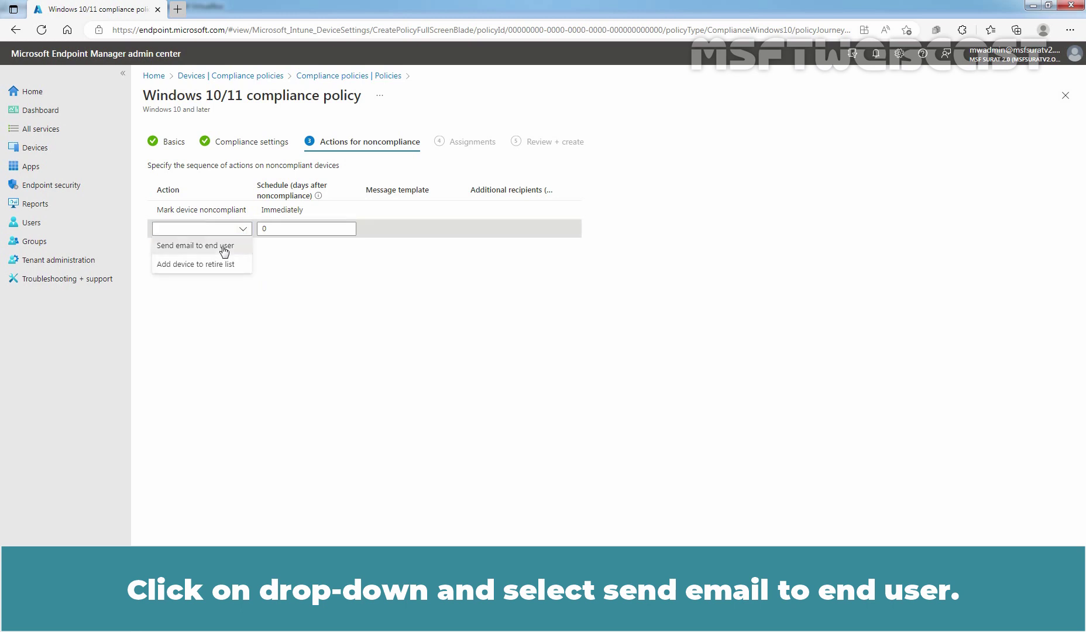
pyautogui.click(225, 245)
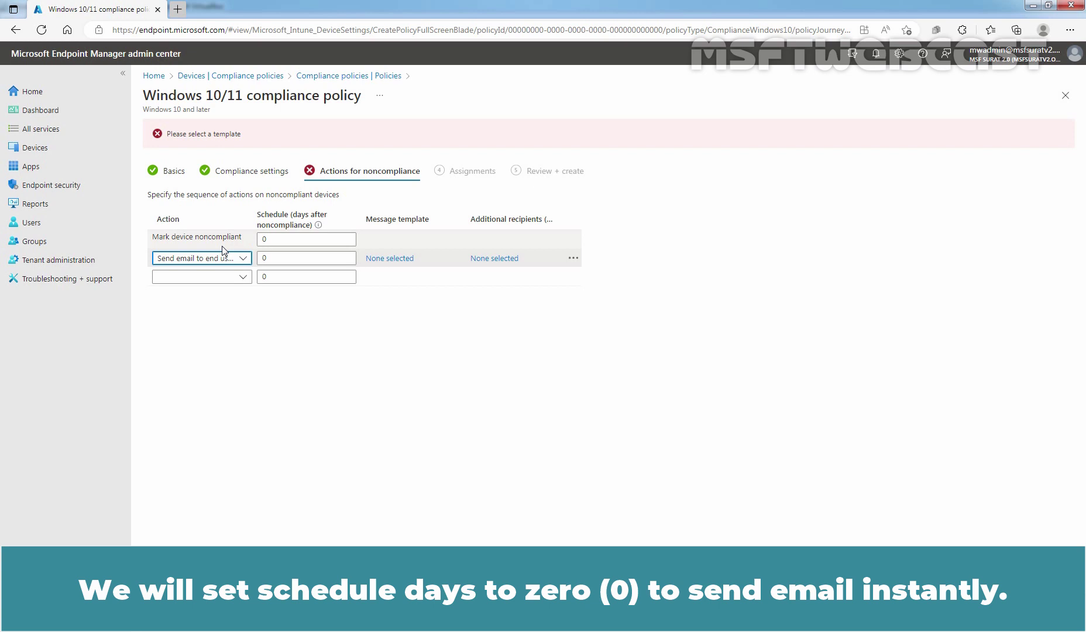
pyautogui.click(286, 258)
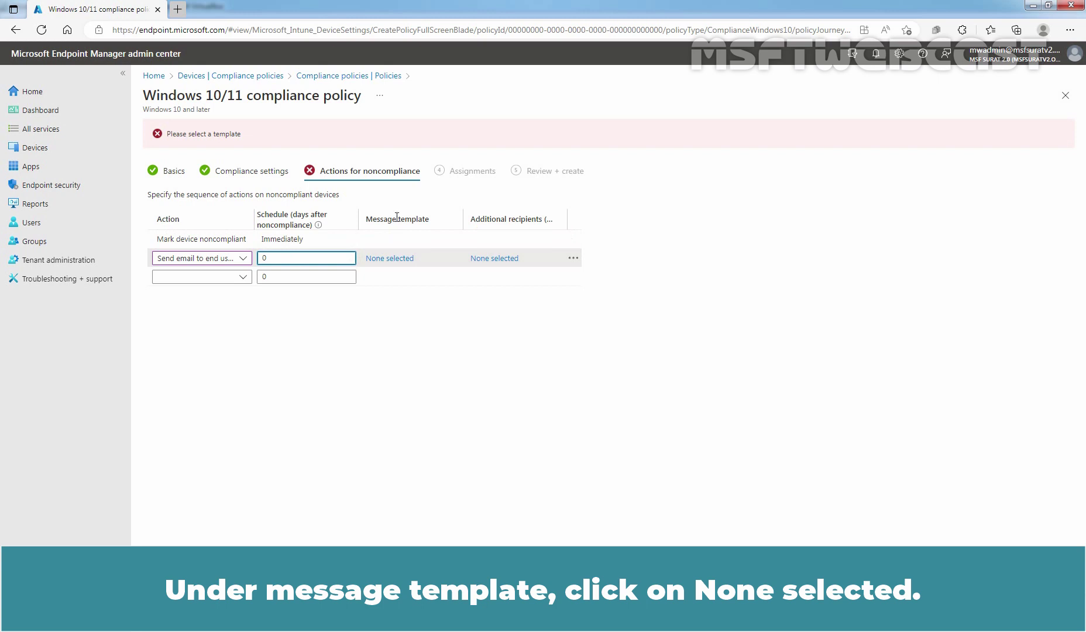
# Select the Test Email Notification message template for the email action
pyautogui.click(392, 258)
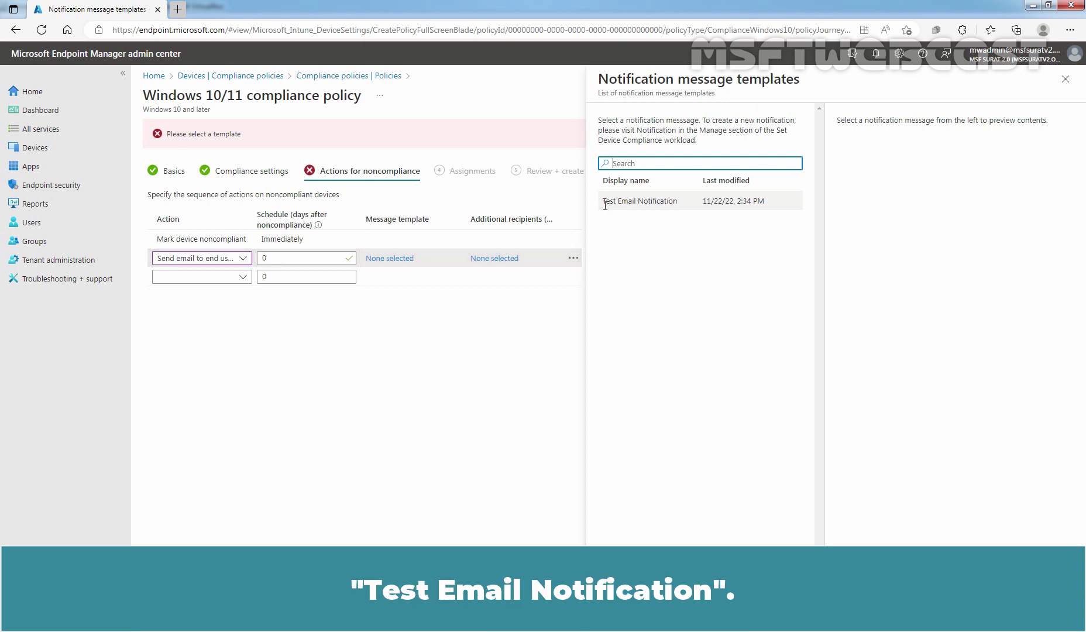
pyautogui.click(652, 201)
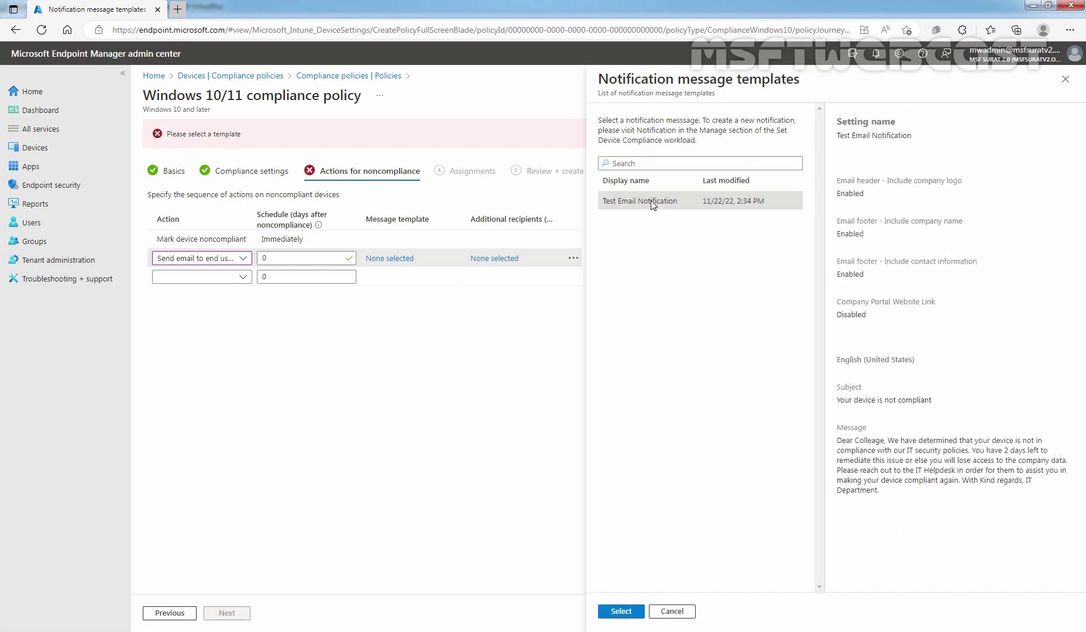
pyautogui.click(621, 612)
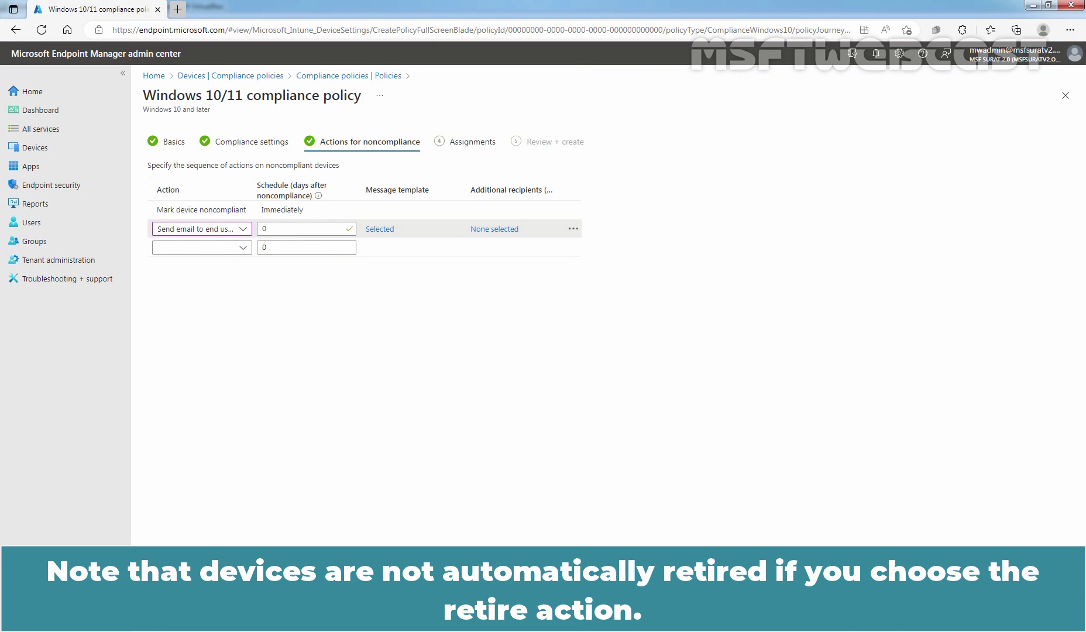
# Add a third noncompliance action, Add device to retire list, scheduled at 60 days
pyautogui.click(244, 249)
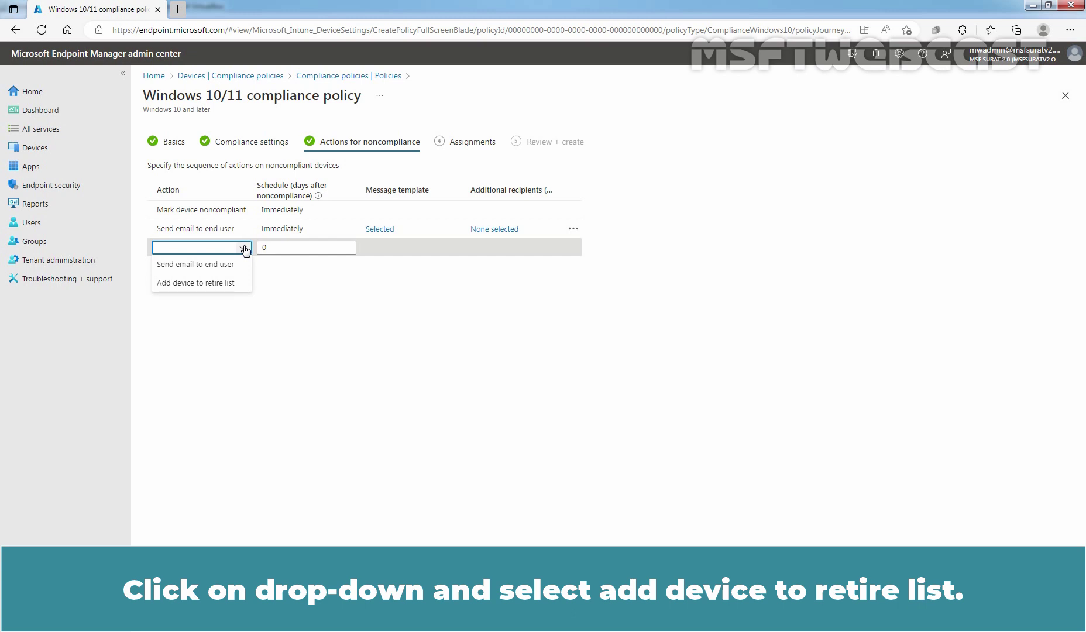
pyautogui.click(210, 285)
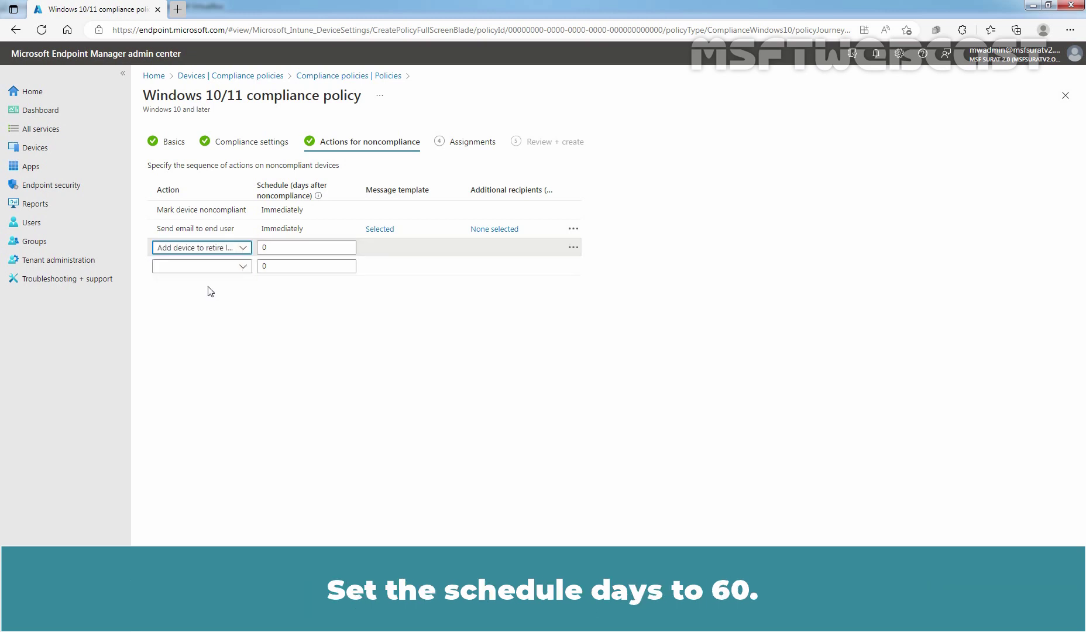
pyautogui.click(274, 246)
pyautogui.press('BackSpace')
pyautogui.write('60')
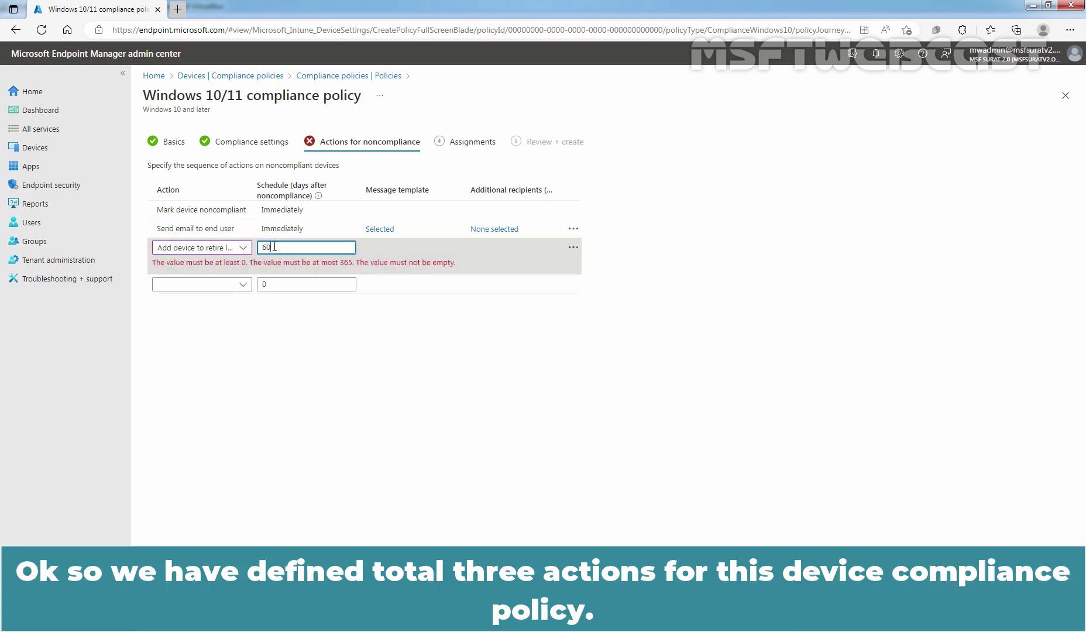
pyautogui.click(291, 343)
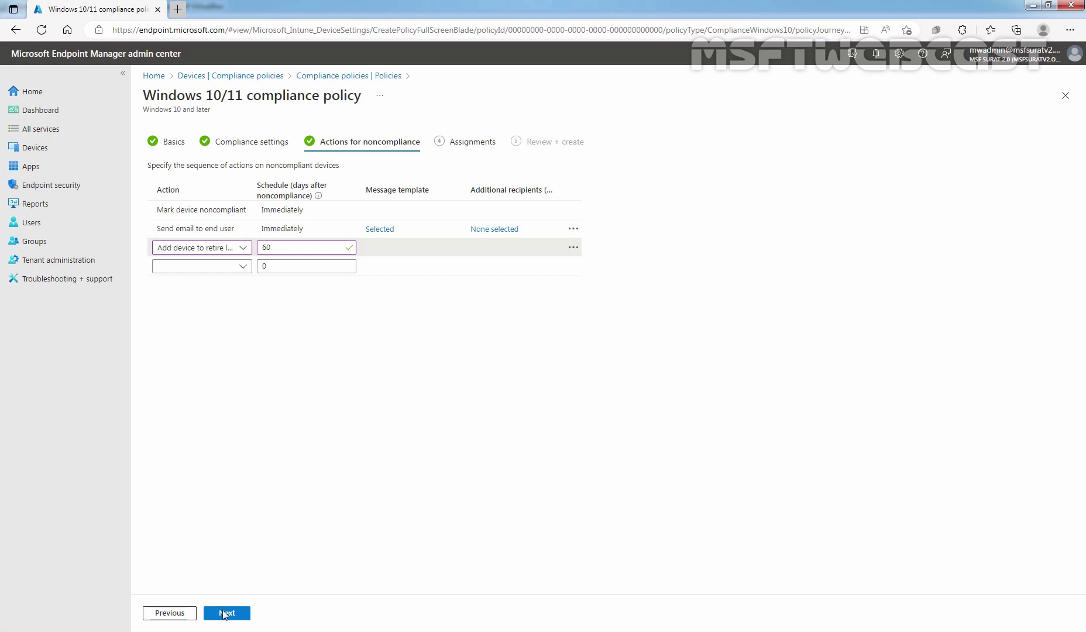
# On the Assignments step, add Test_WinClient as an included group
pyautogui.click(225, 614)
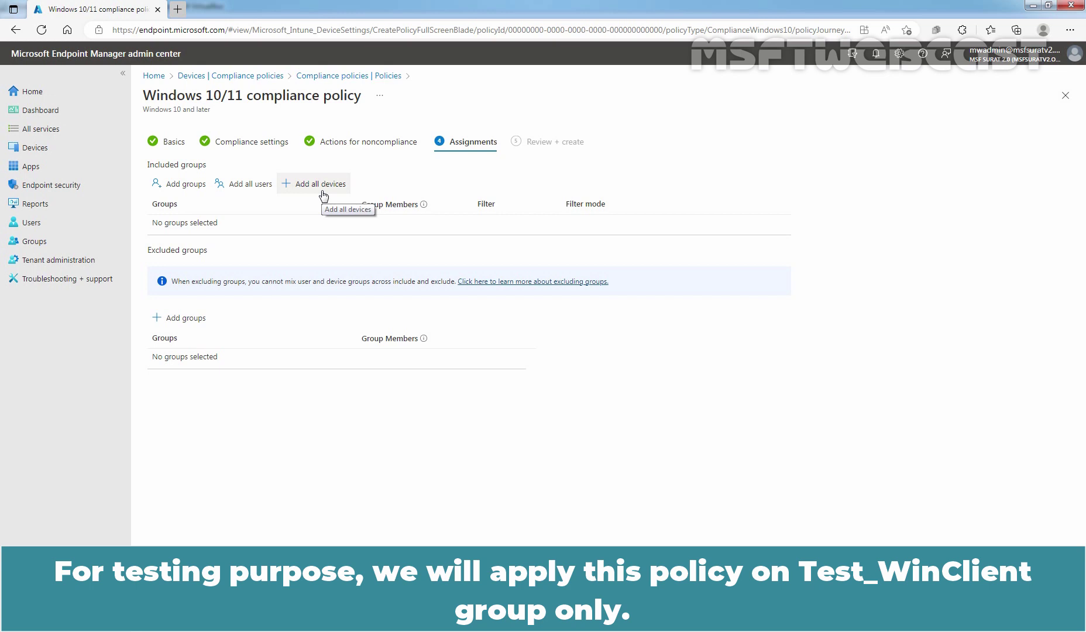
pyautogui.click(184, 186)
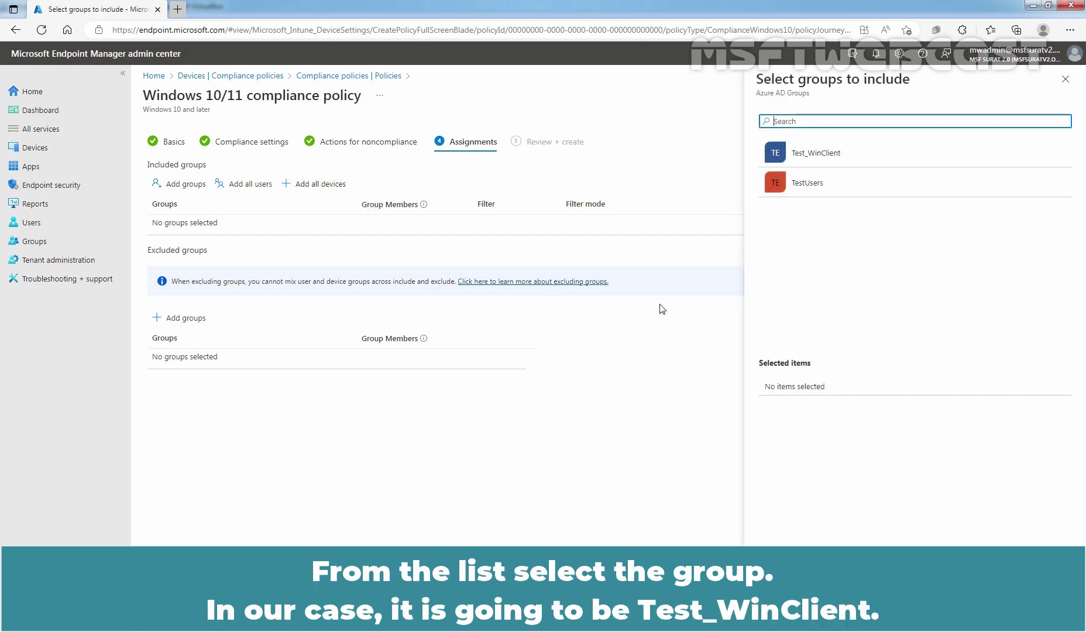
pyautogui.click(826, 157)
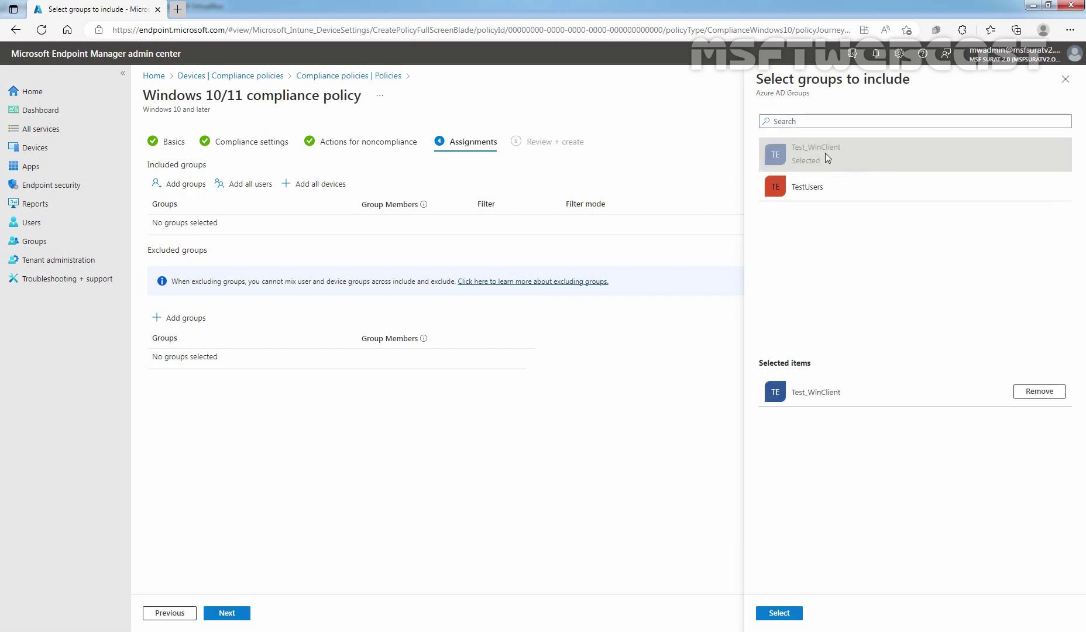
pyautogui.click(779, 613)
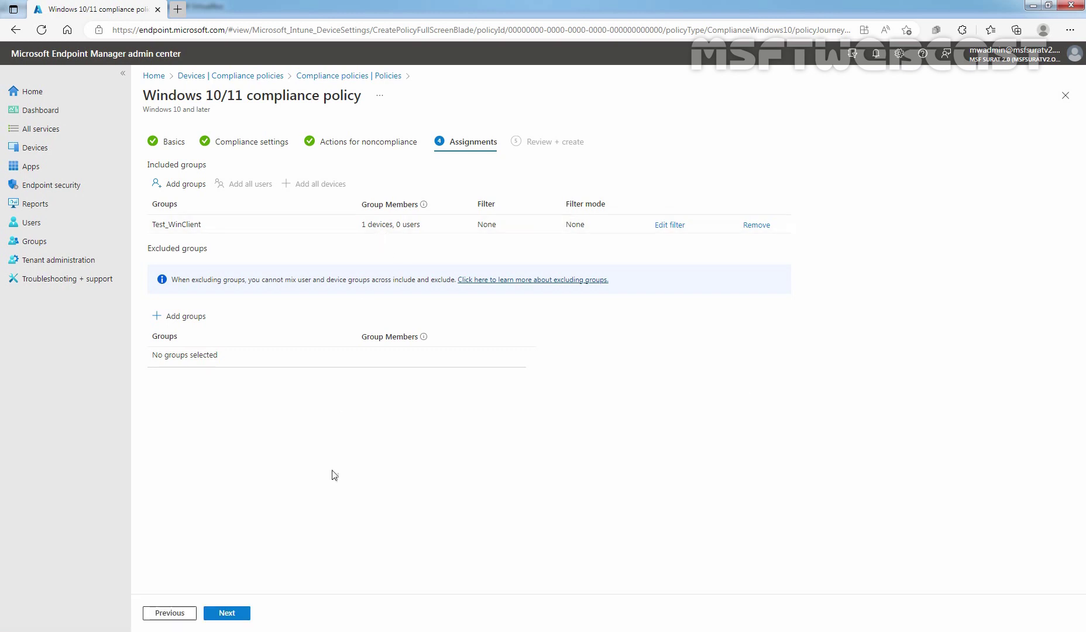
# Review and create Test-Windows 10 Compliance Policy, then scroll through its overview
pyautogui.click(228, 613)
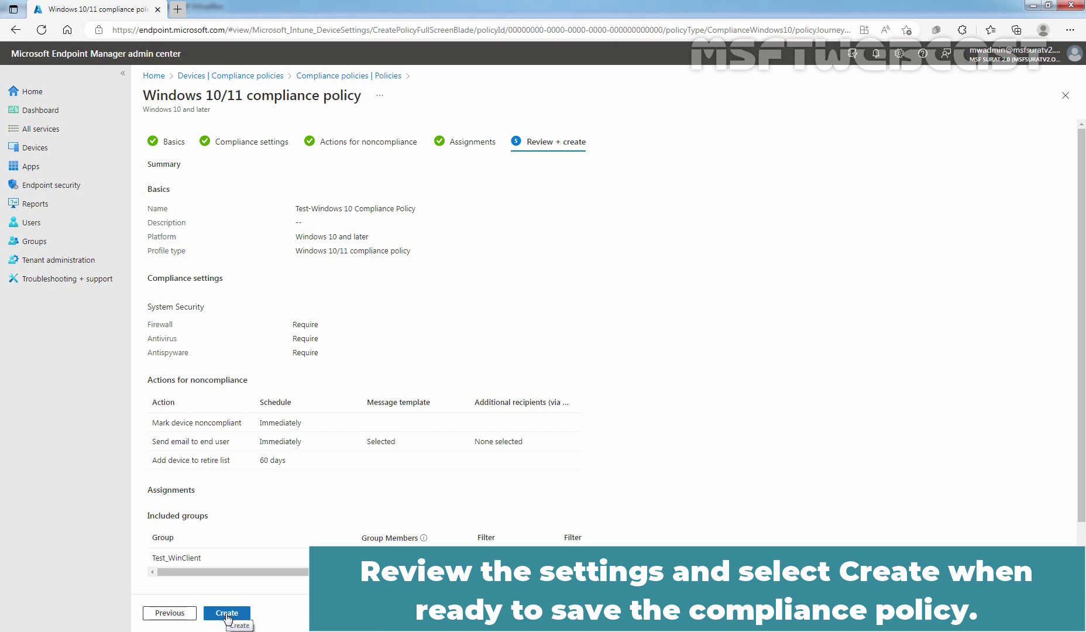
pyautogui.click(227, 615)
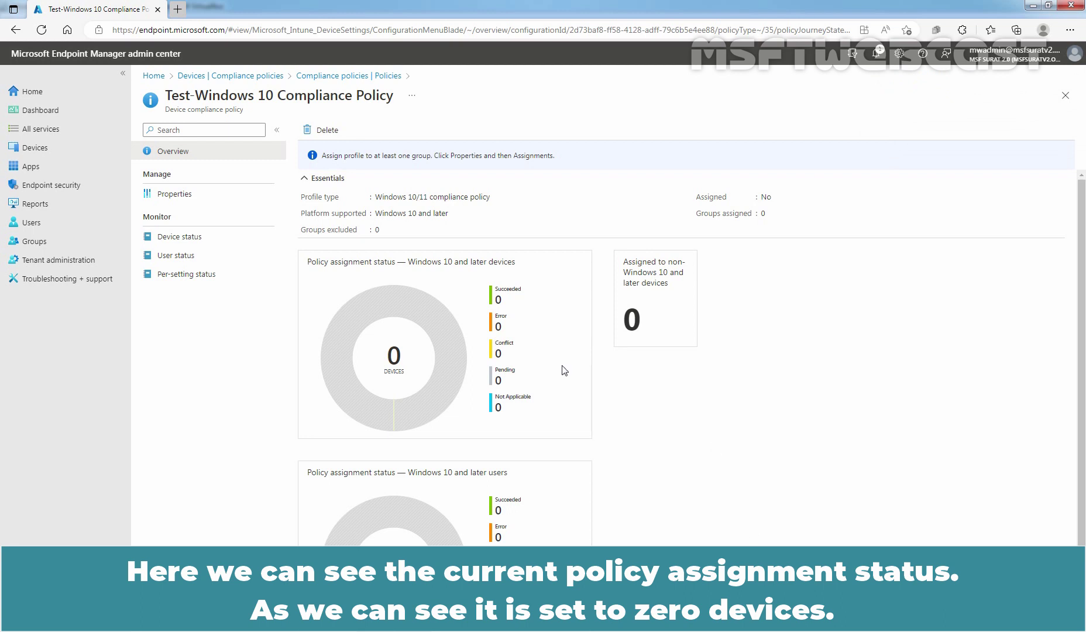
pyautogui.scroll(-1, 442, 364)
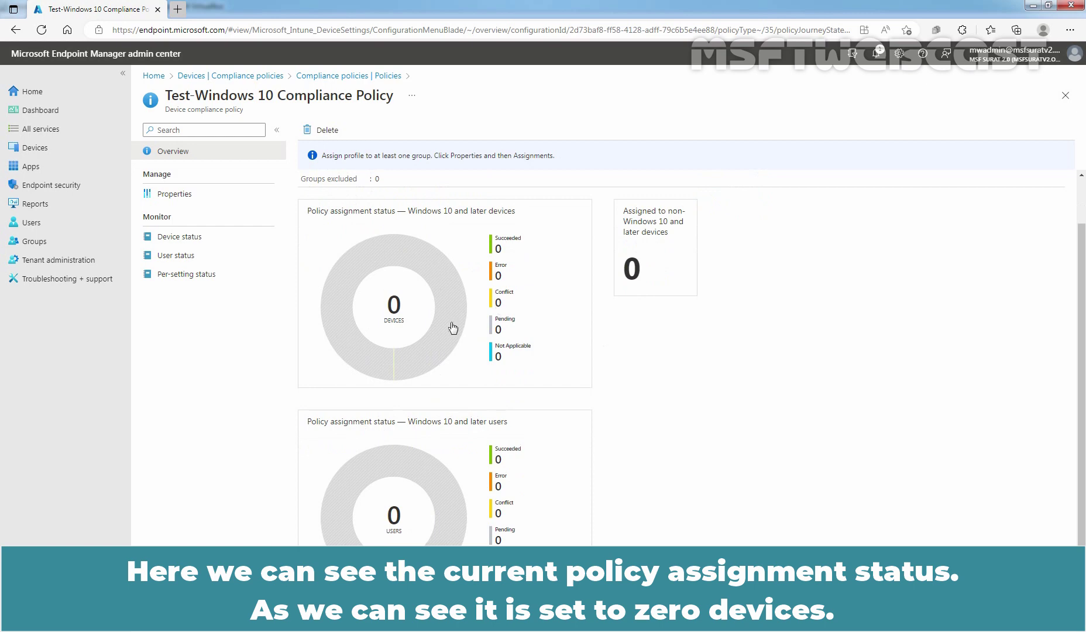
pyautogui.scroll(1, 430, 351)
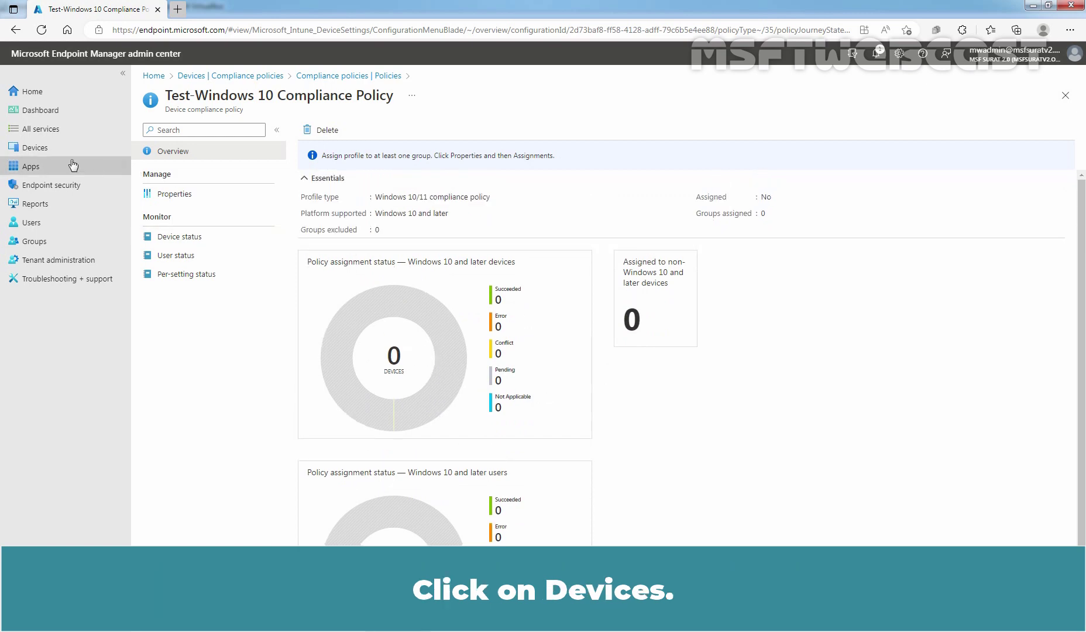
# Open device LABWIN10-CLI01 from All devices and show its Device compliance page
pyautogui.click(45, 150)
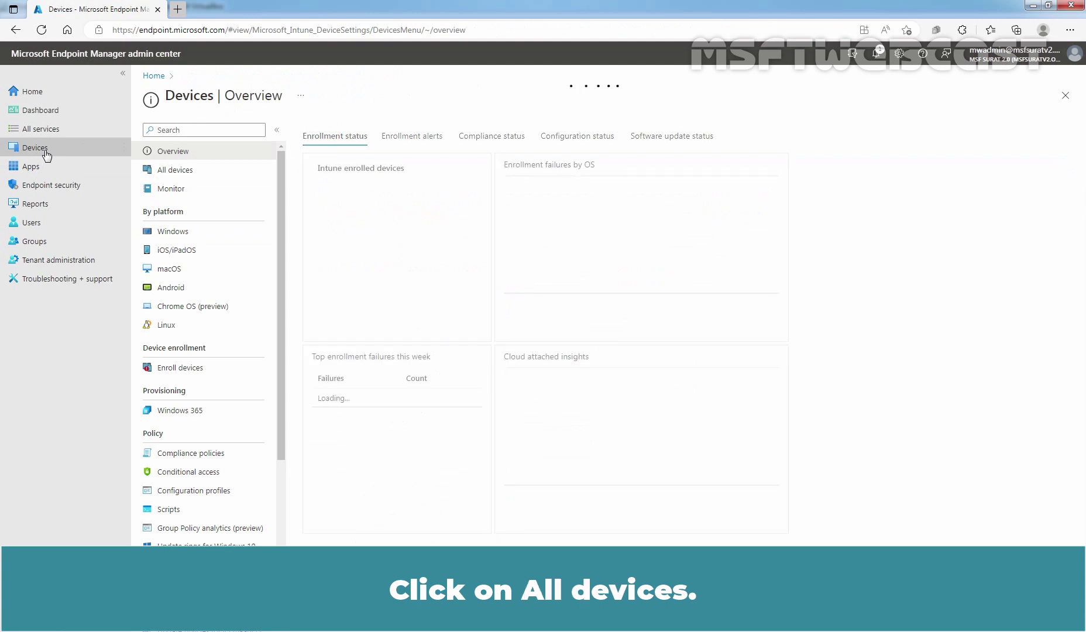
pyautogui.click(190, 176)
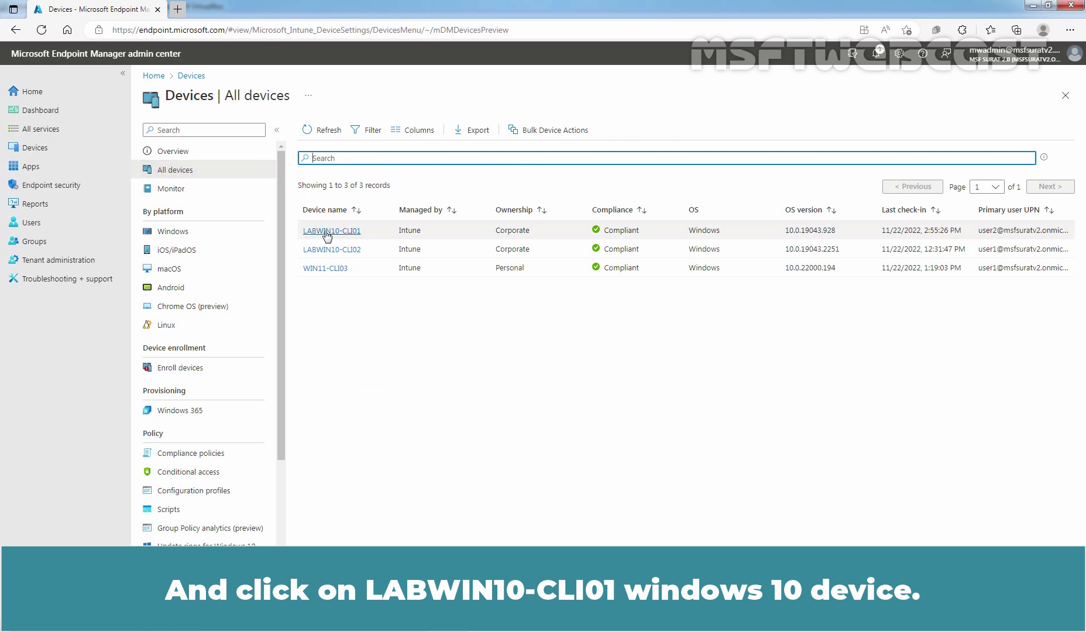
pyautogui.click(331, 231)
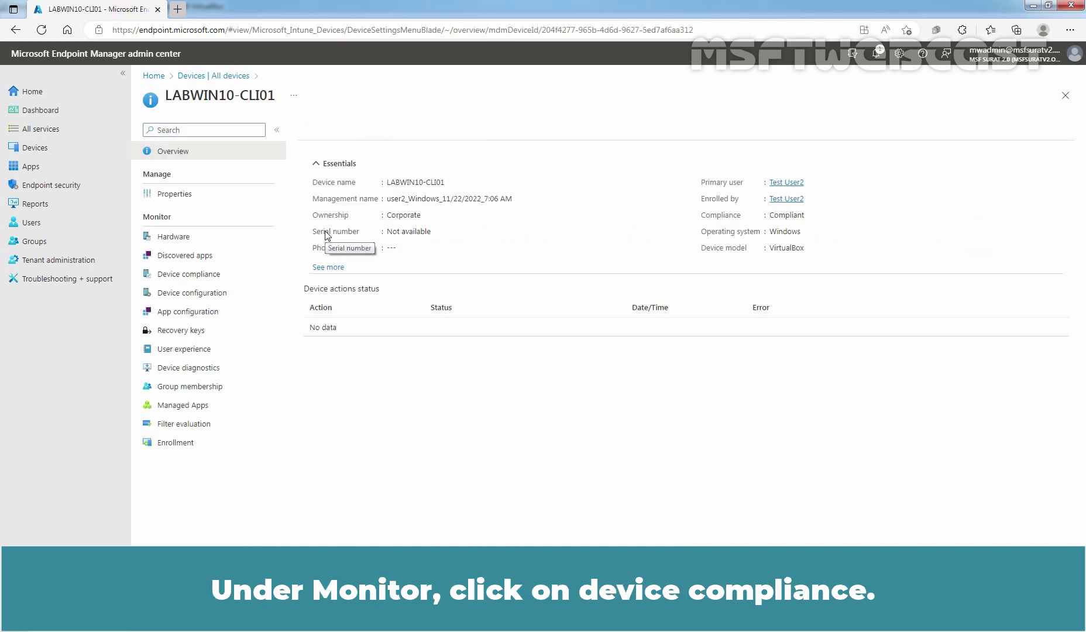
pyautogui.click(187, 277)
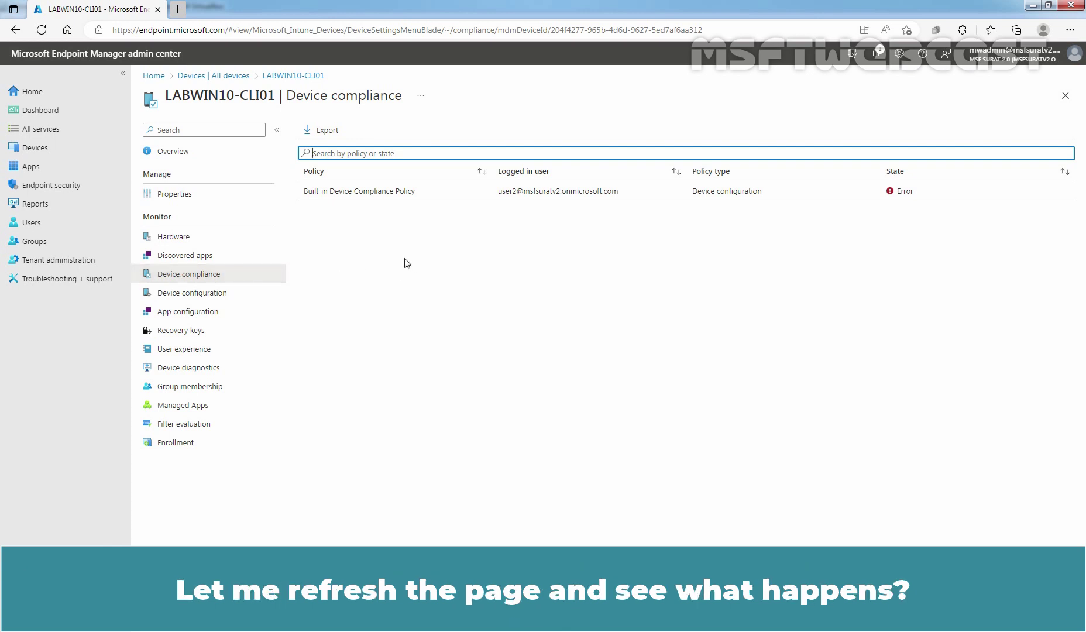
# Refresh LABWIN10-CLI01's compliance page to update its status
pyautogui.click(41, 30)
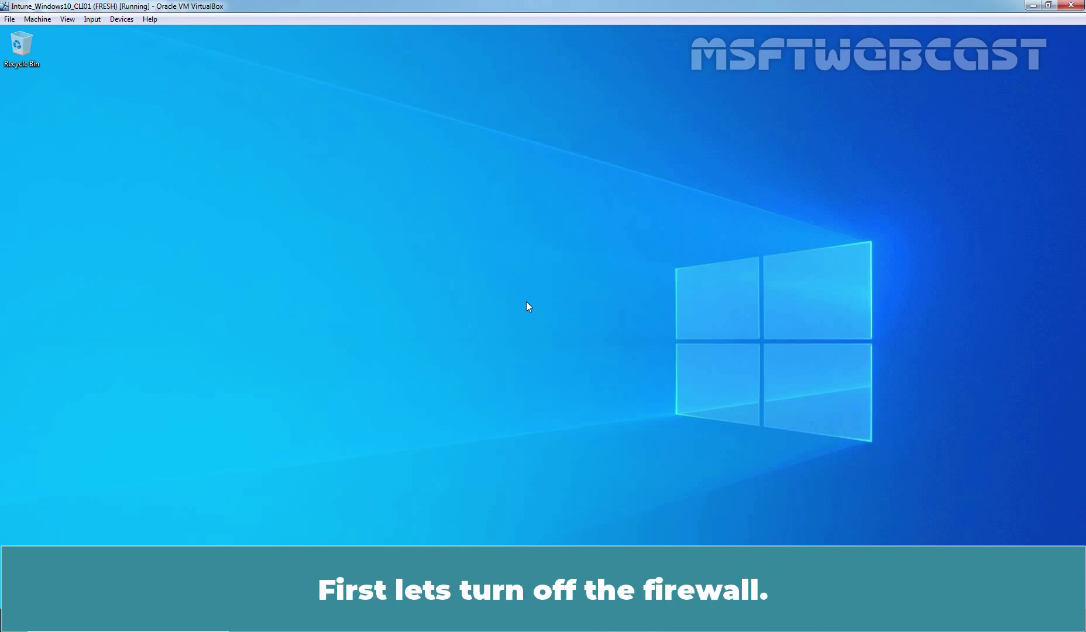
# On the Windows 10 VM, turn off Windows Defender Firewall for private and public networks
pyautogui.press('super')
pyautogui.write('firewall')
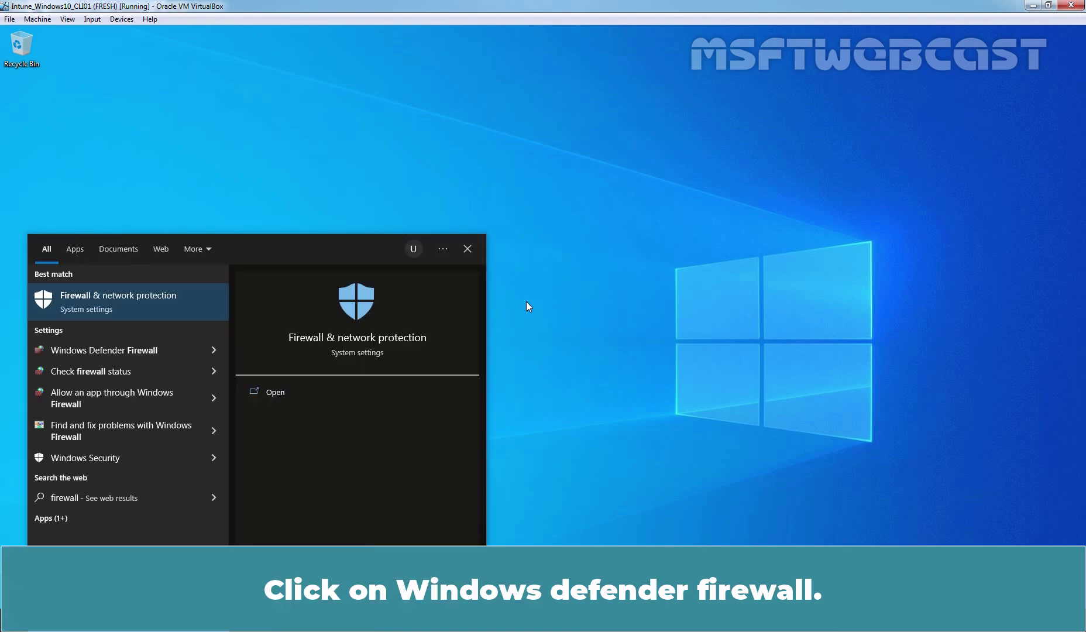
pyautogui.click(102, 350)
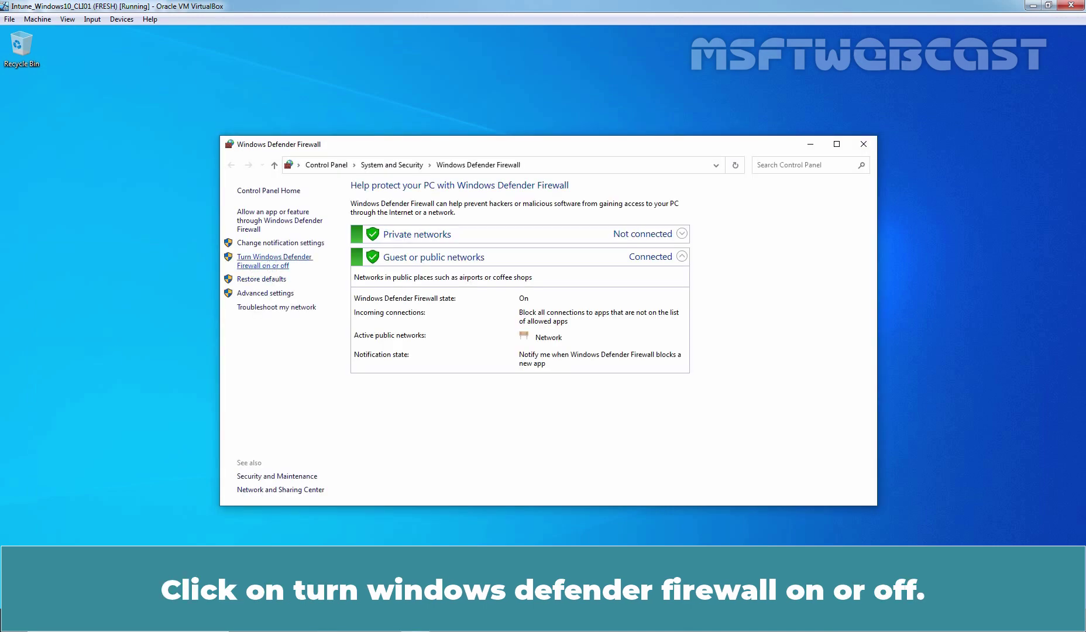
pyautogui.click(267, 266)
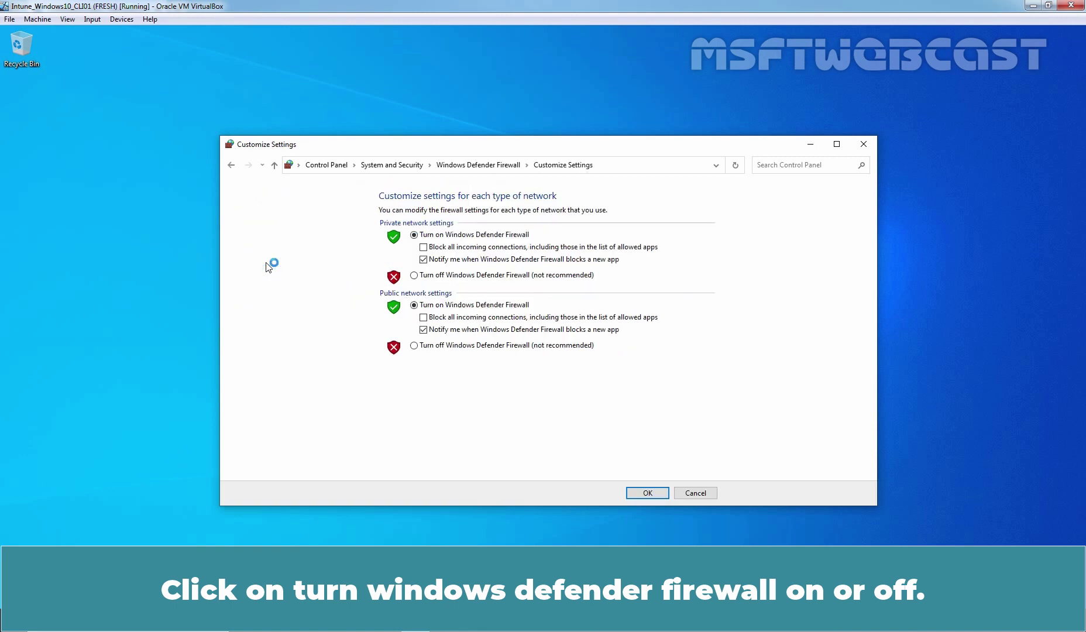
pyautogui.click(415, 275)
pyautogui.click(414, 346)
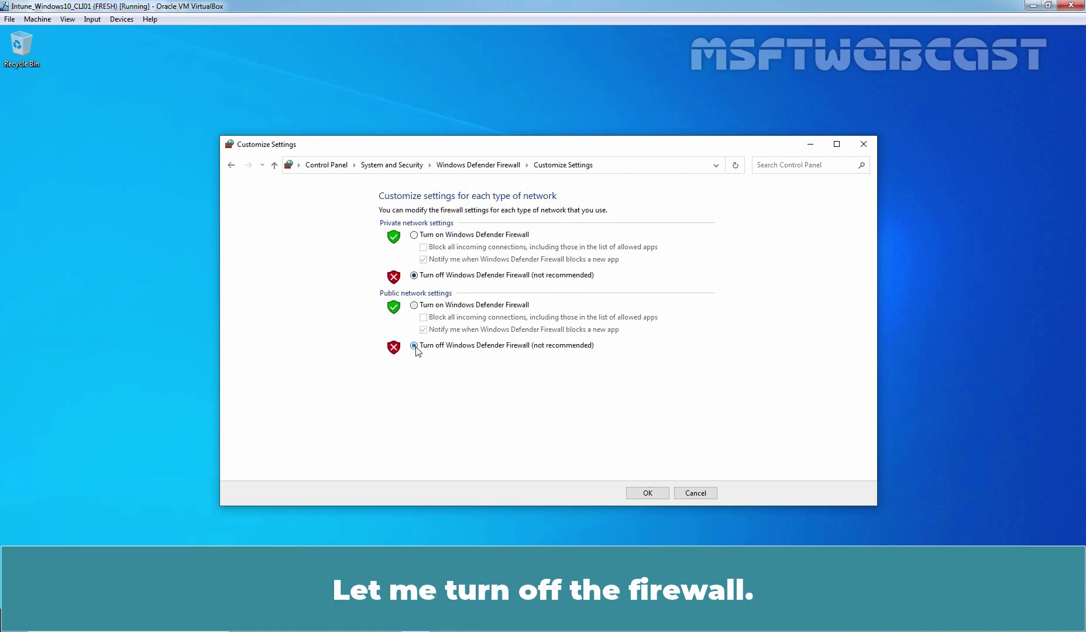
pyautogui.click(646, 492)
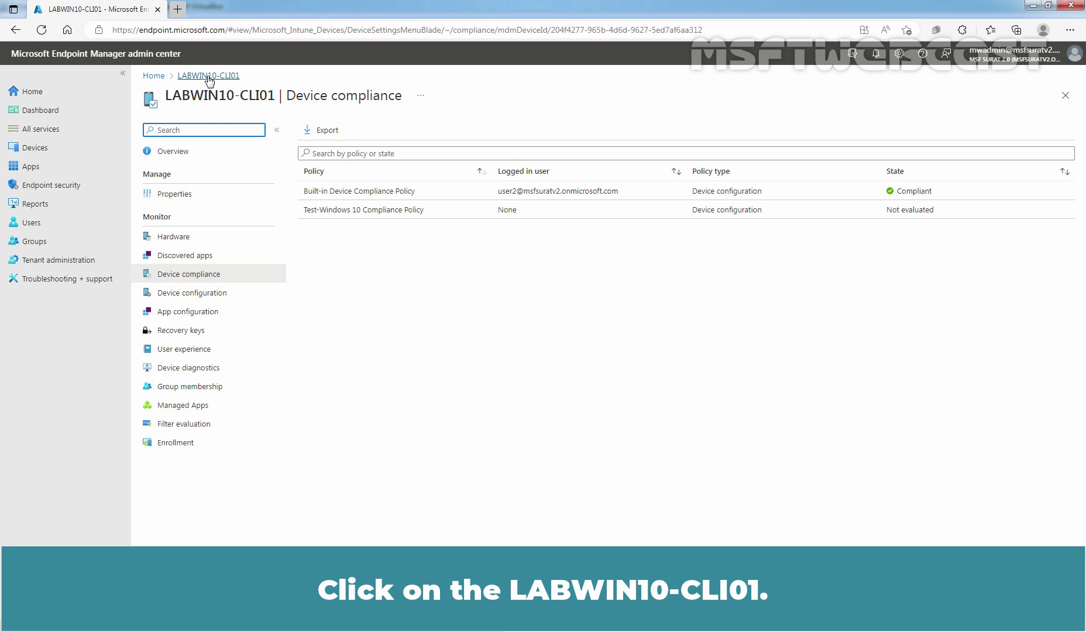
# Sync LABWIN10-CLI01 from its Overview page and check the sync-initiated notification
pyautogui.click(209, 76)
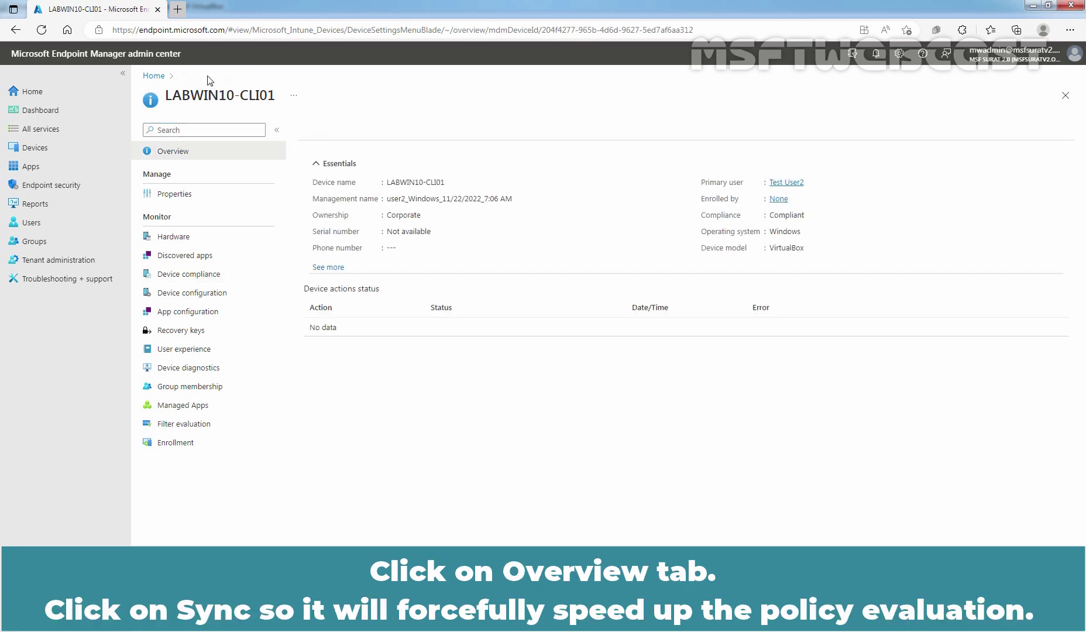
pyautogui.click(172, 153)
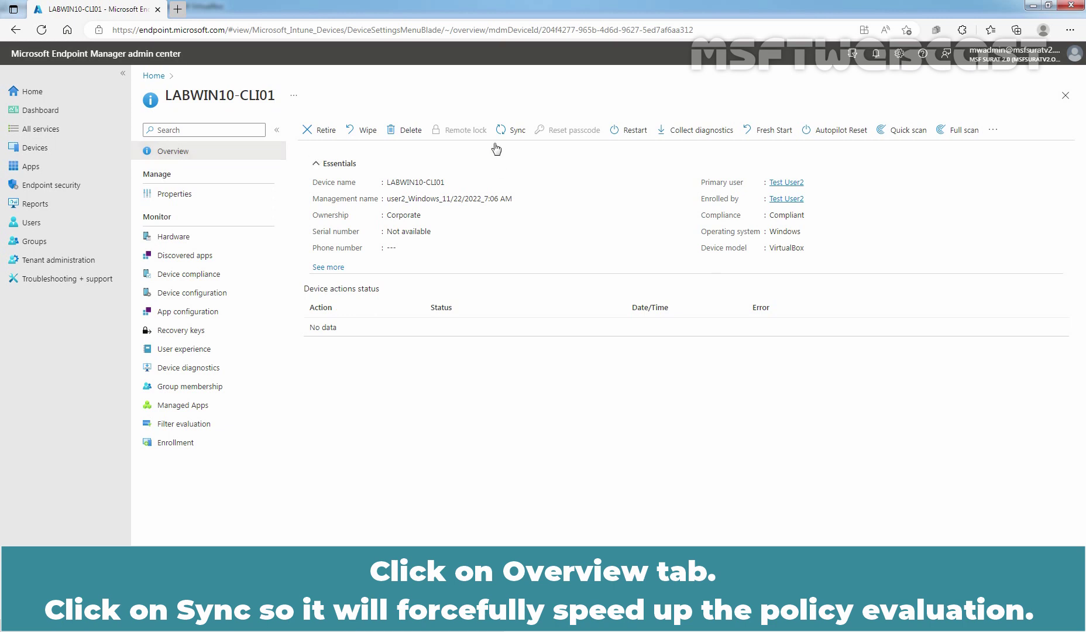
pyautogui.click(514, 131)
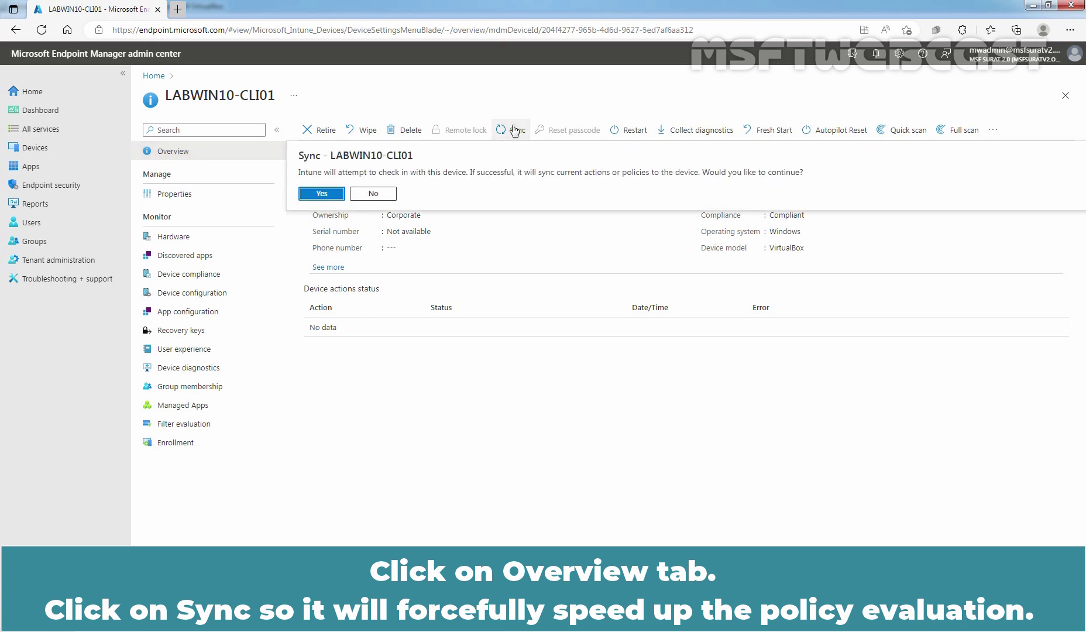
pyautogui.click(321, 194)
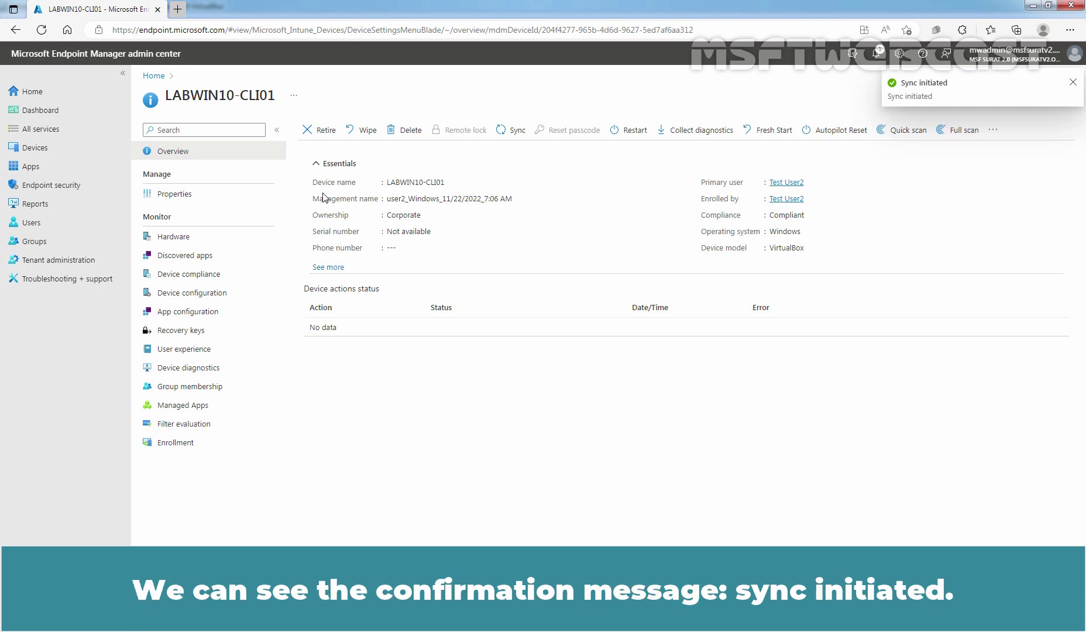
pyautogui.click(876, 56)
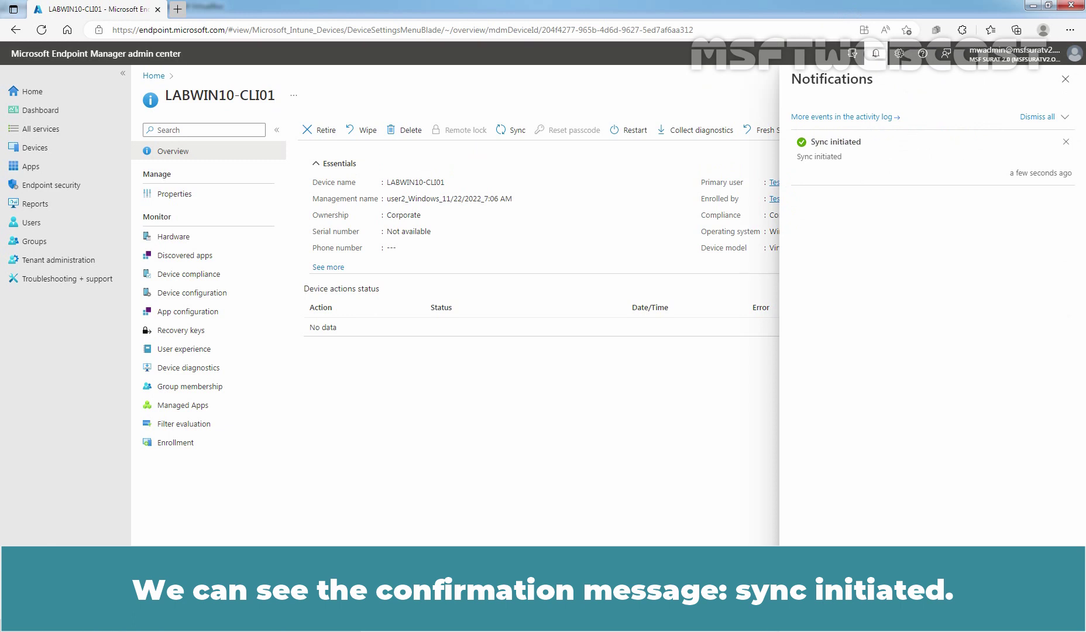
pyautogui.click(1065, 79)
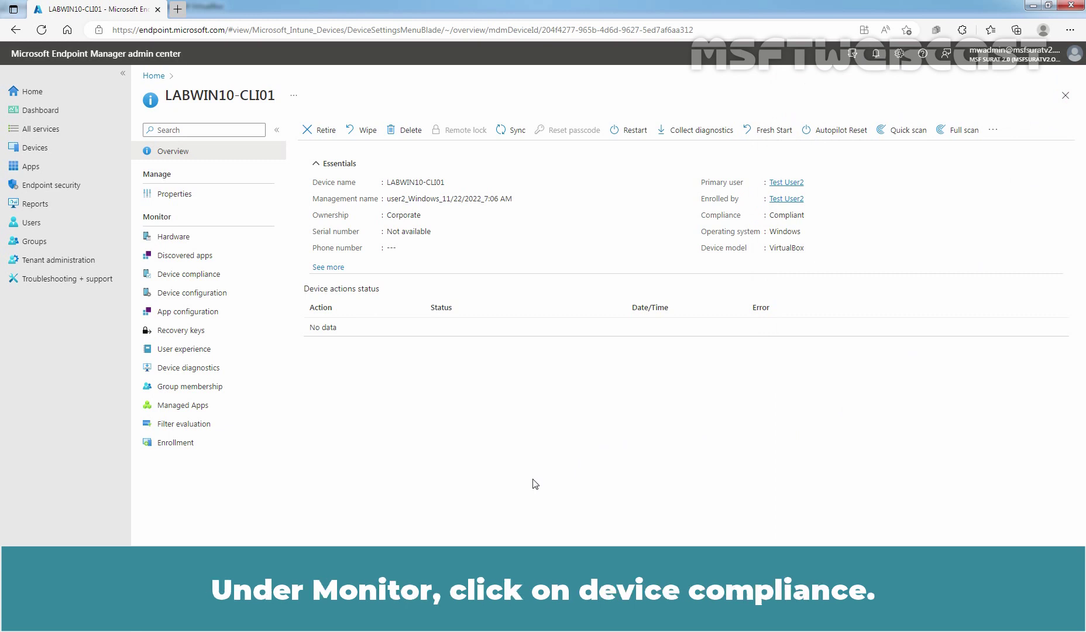
# Show LABWIN10-CLI01's Device compliance results, now listing the test policy Not Compliant
pyautogui.click(181, 282)
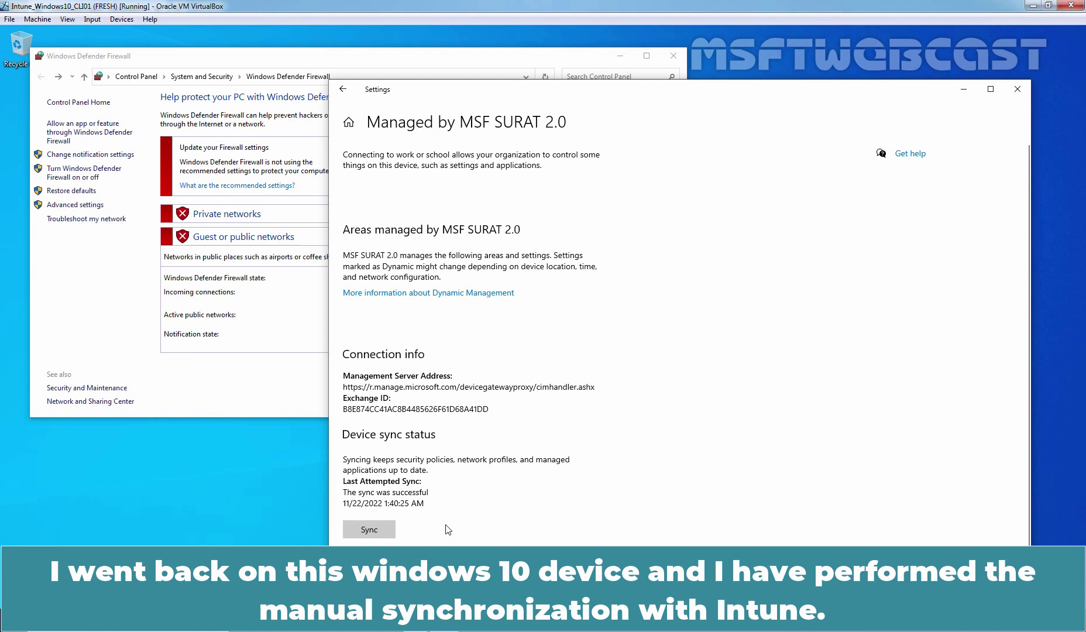
# Bring the Windows Defender Firewall window, with both networks off, to the front
pyautogui.click(105, 292)
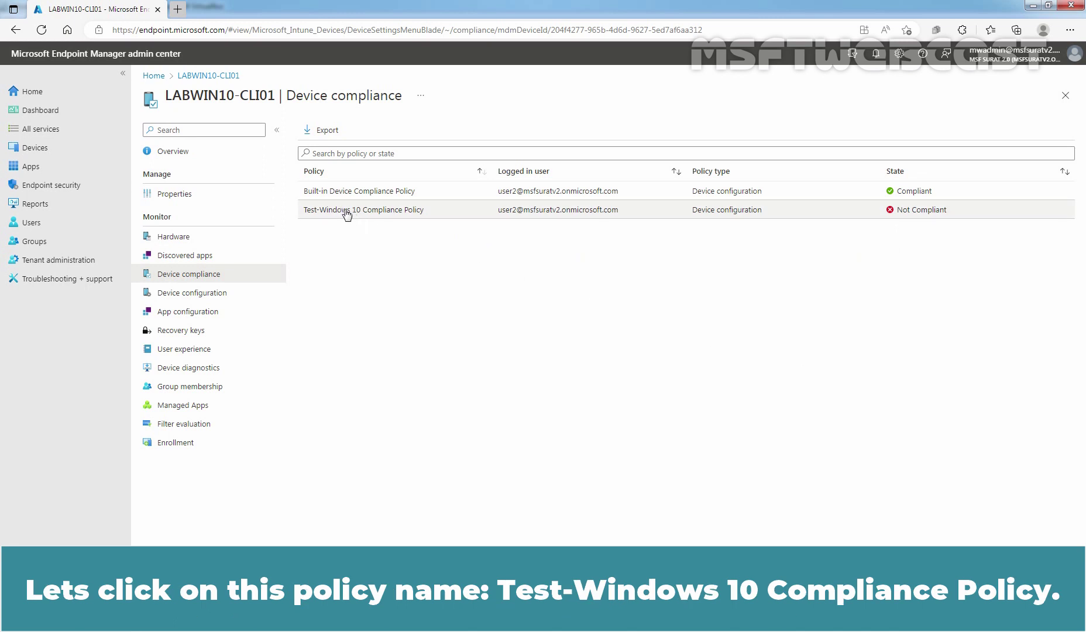
# Confirm only Firewall is Not Compliant in the test policy, then return to Devices
pyautogui.click(377, 211)
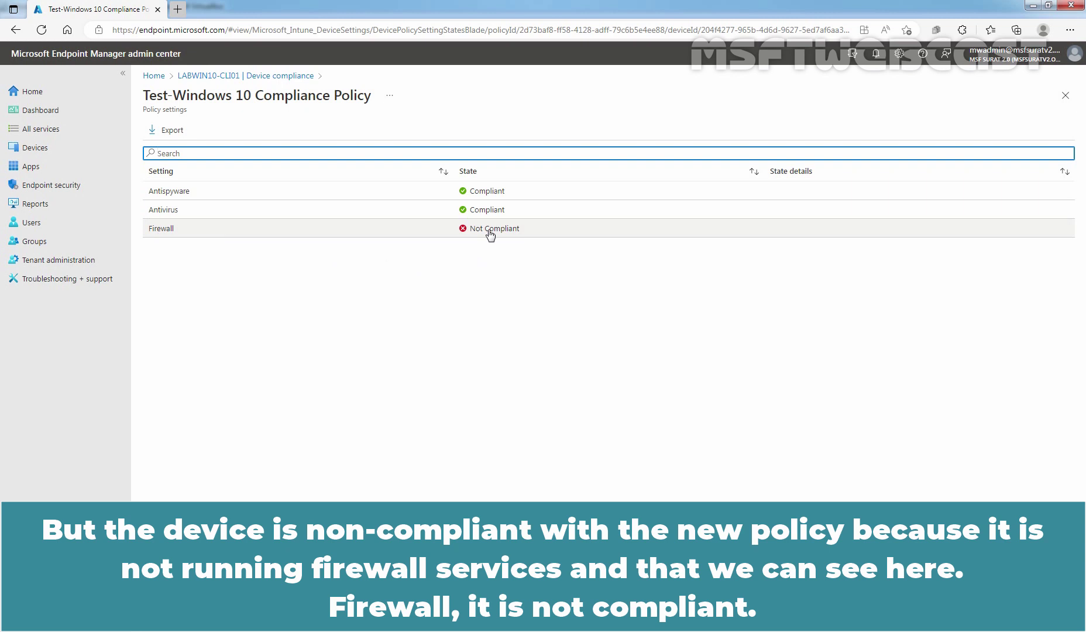
pyautogui.click(49, 151)
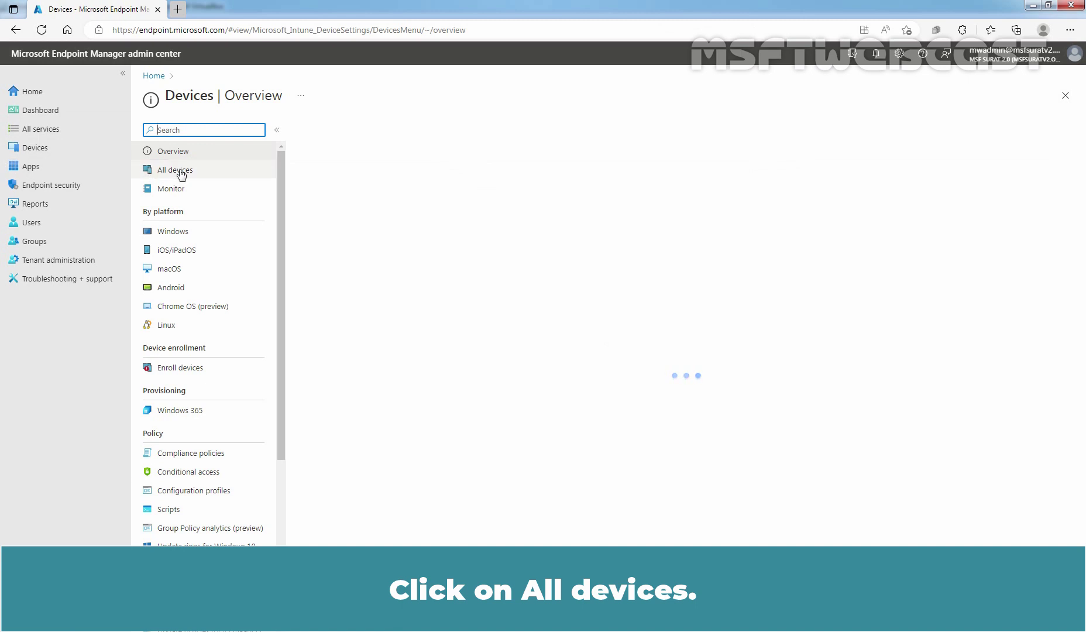
# Go to Compliance policies and open the Test-Windows 10 Compliance Policy overview
pyautogui.click(180, 175)
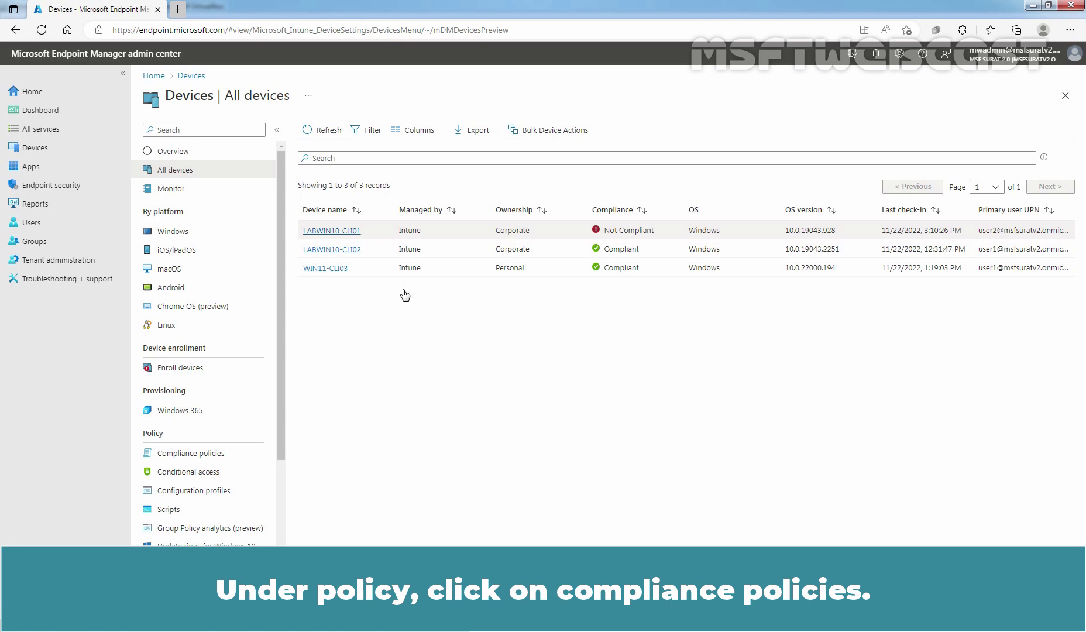
pyautogui.click(183, 454)
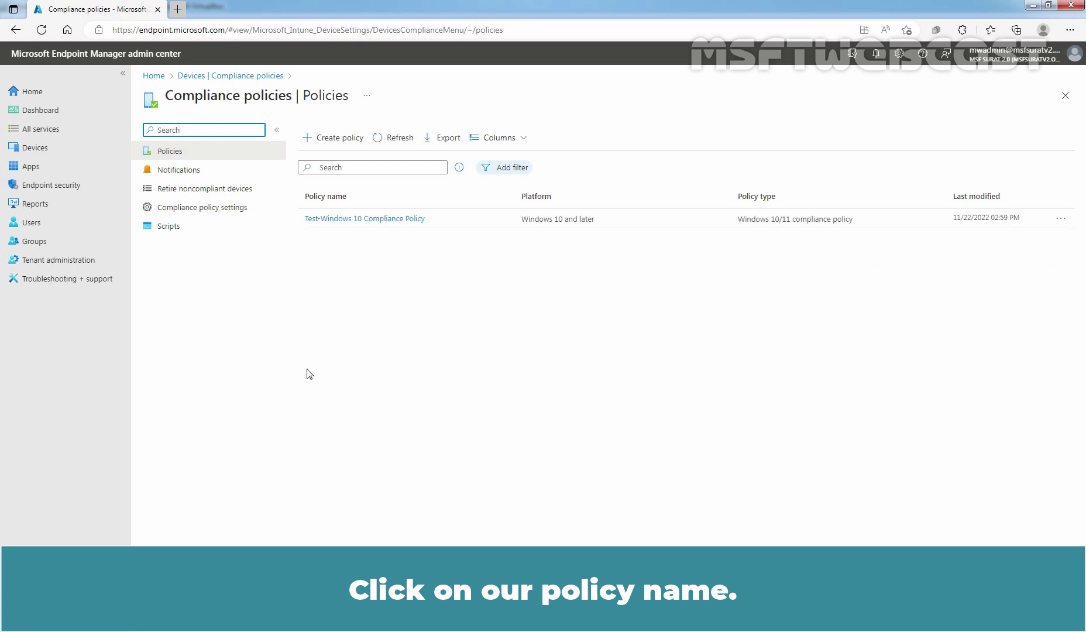
pyautogui.click(345, 220)
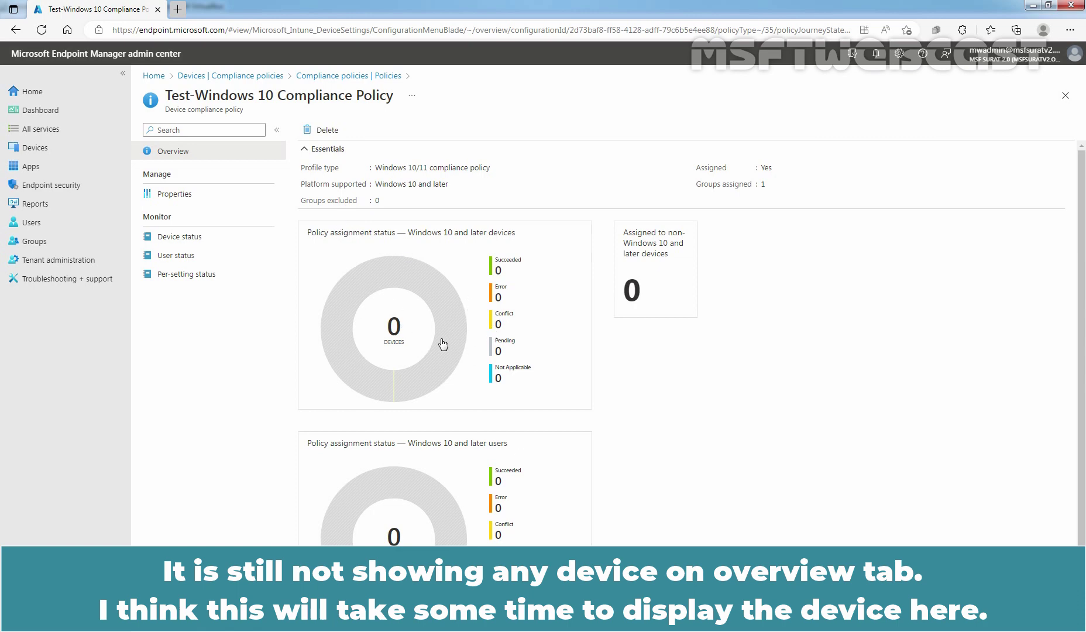
pyautogui.moveTo(443, 344)
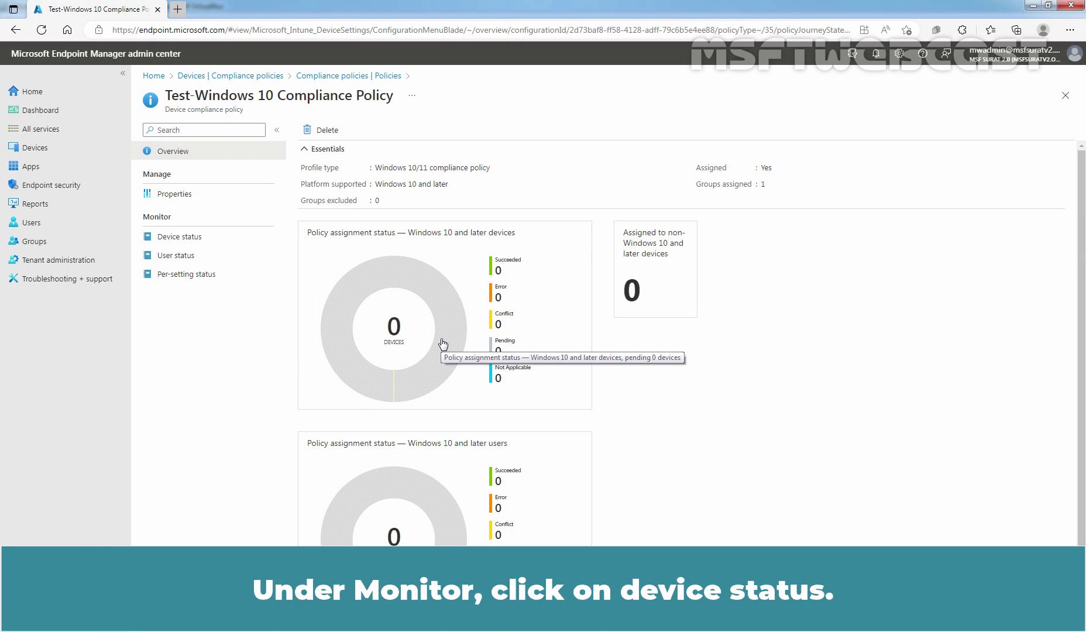
# Show the Test-Windows 10 Compliance Policy's Device status page
pyautogui.click(184, 239)
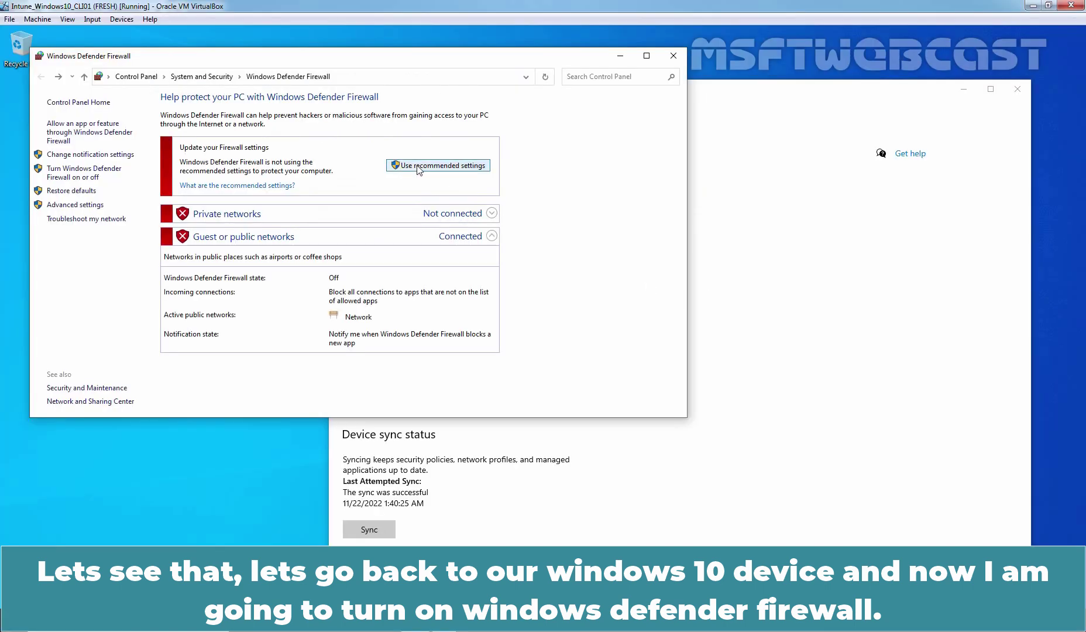
# Re-enable Windows Defender Firewall with recommended settings on the VM, then sync the device with Intune
pyautogui.click(418, 166)
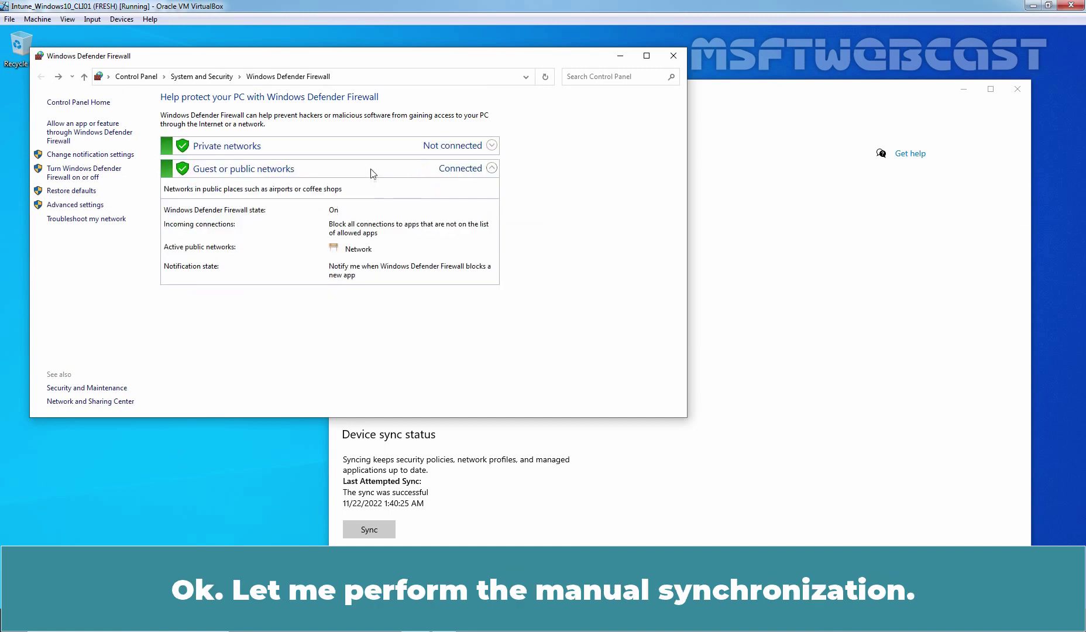
pyautogui.click(786, 451)
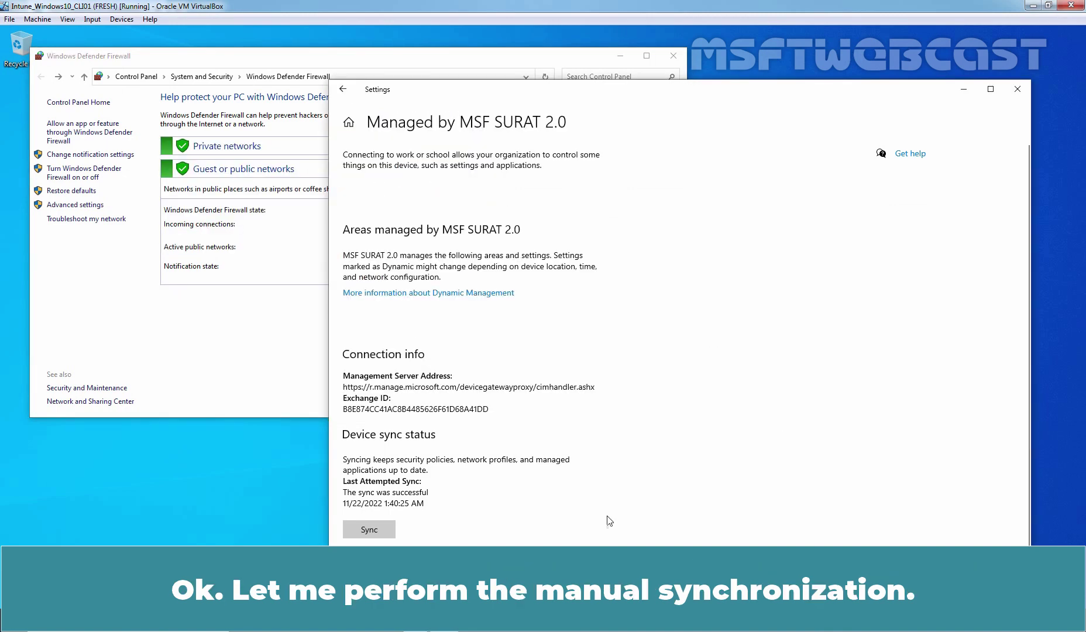
pyautogui.click(364, 528)
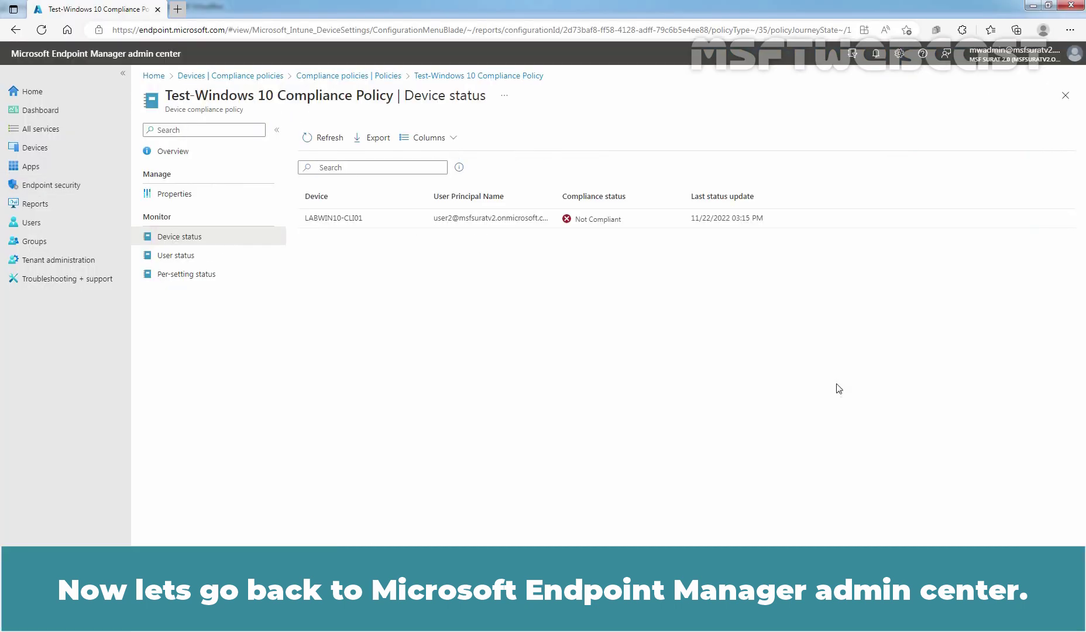
# Refresh the device status, then open LABWIN10-CLI01's Device compliance page from All devices
pyautogui.click(327, 138)
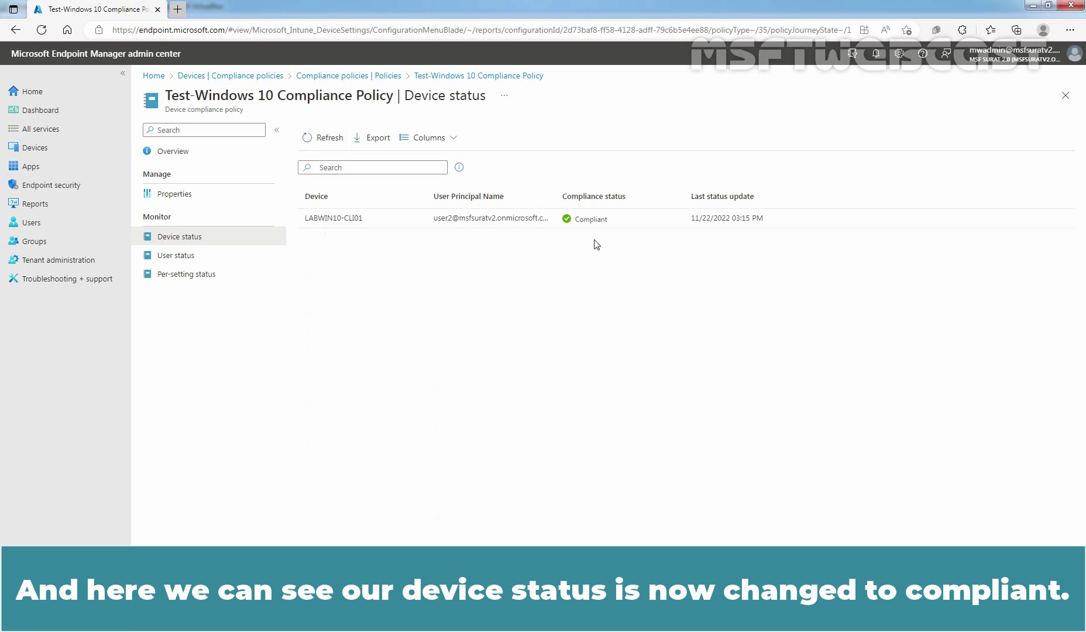
pyautogui.click(42, 150)
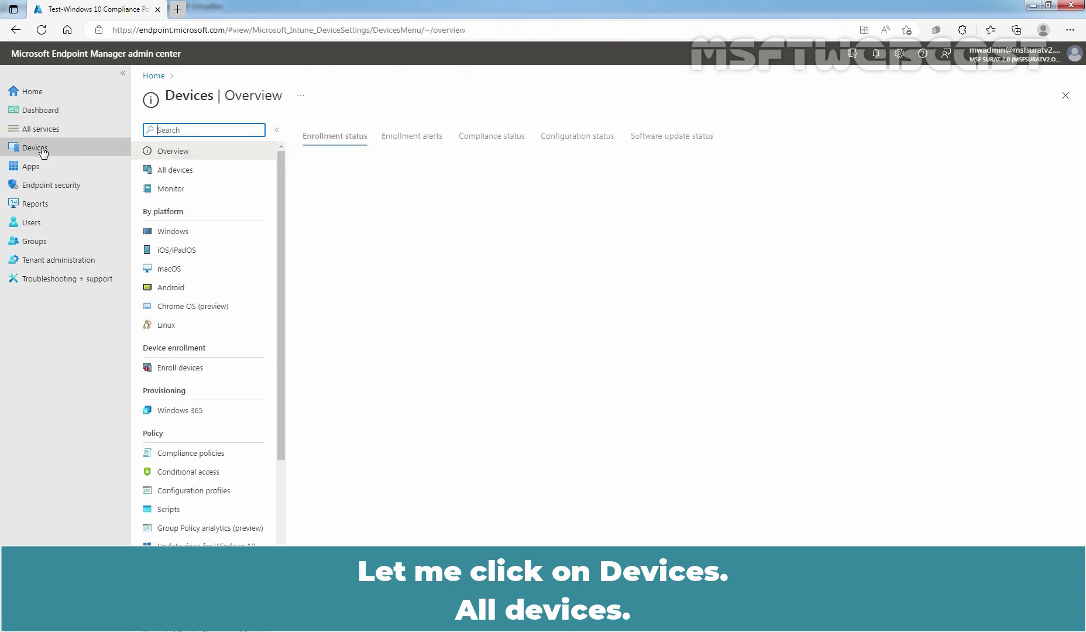
pyautogui.click(187, 176)
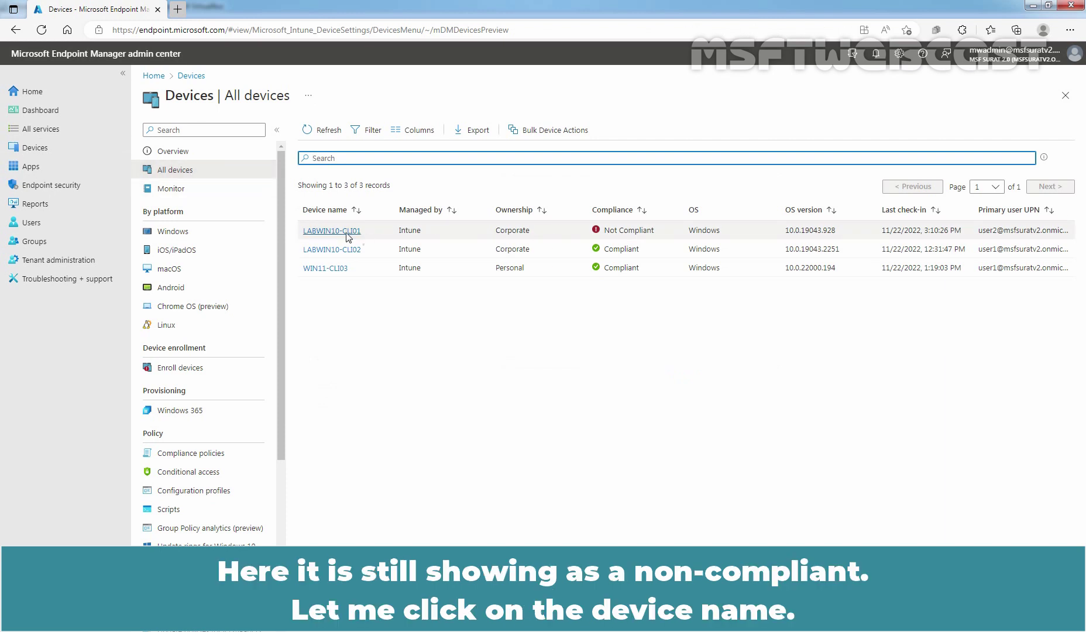
pyautogui.click(338, 231)
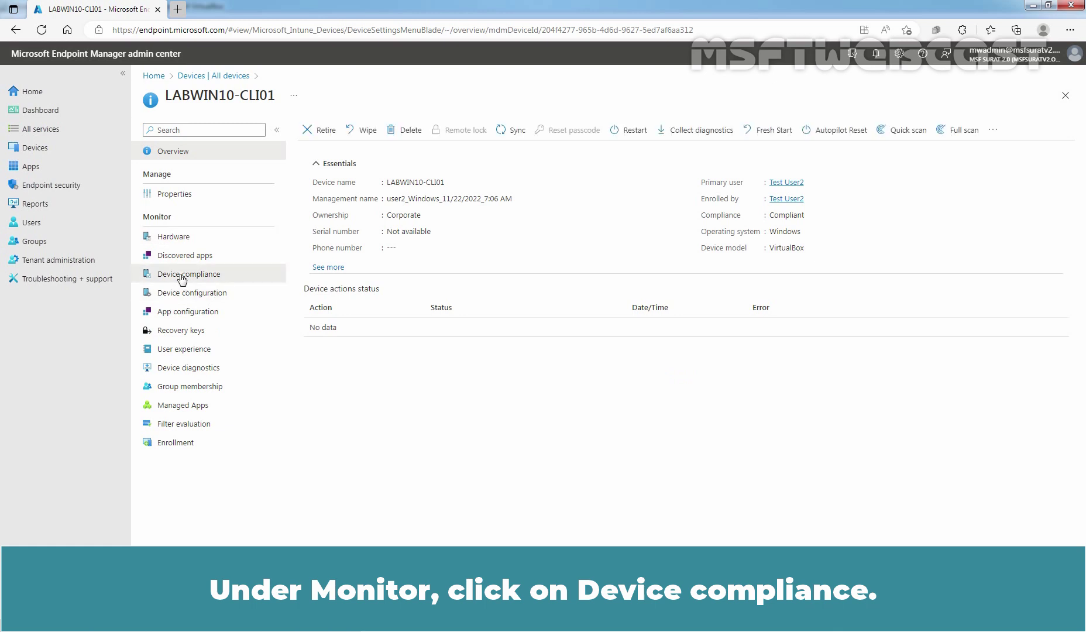
pyautogui.click(182, 277)
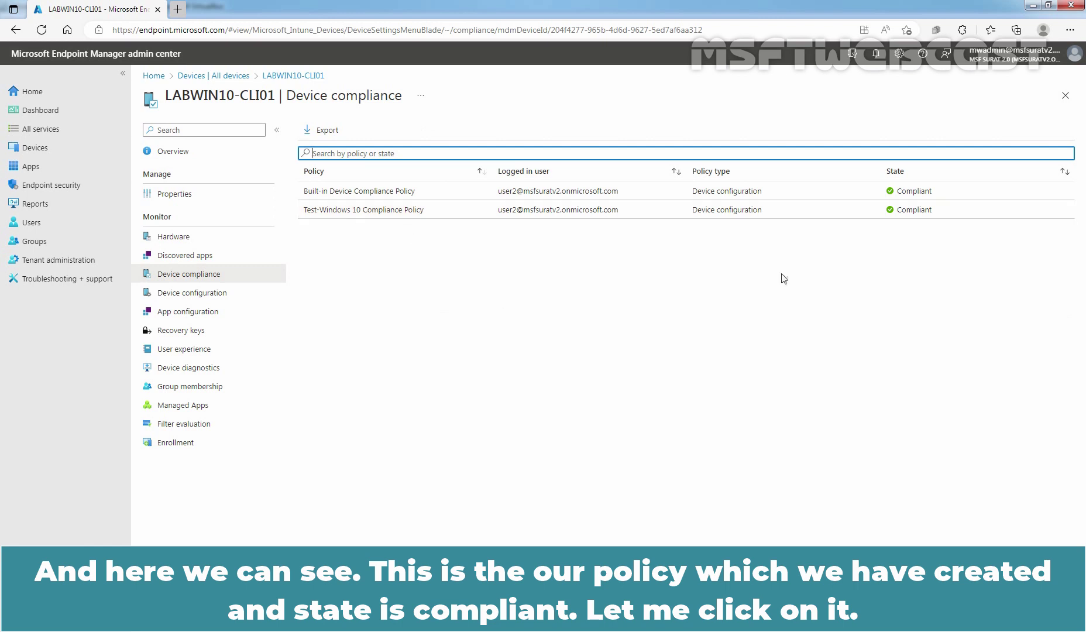
# Open the Test-Windows 10 Compliance Policy entry to see Antispyware, Antivirus and Firewall Compliant
pyautogui.click(853, 211)
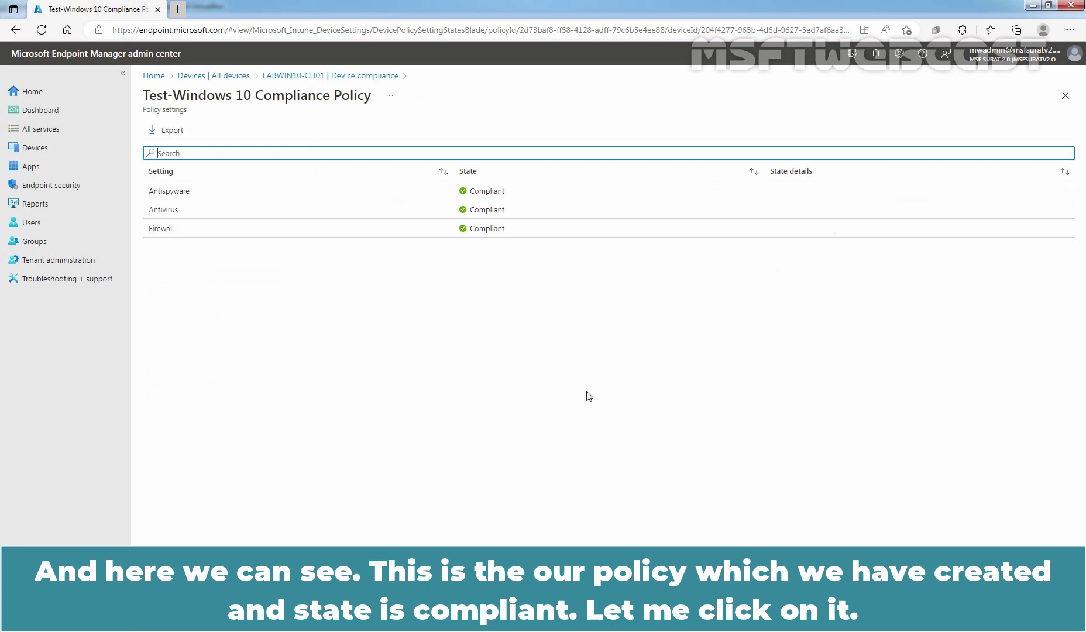